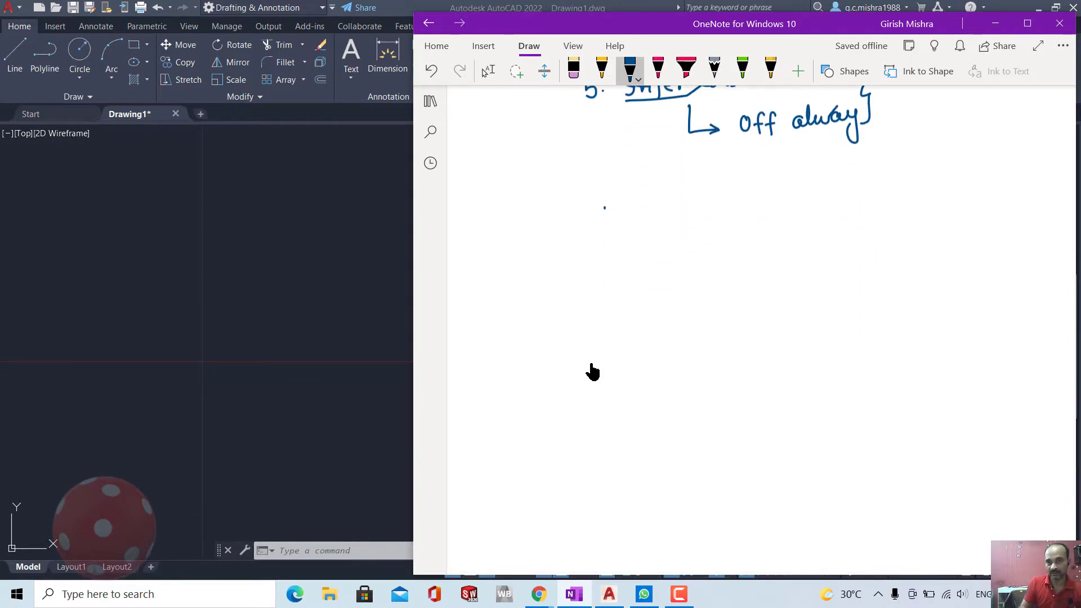
# Handwrite "→ Dynamic Input → ON" in pink ink below the existing notes and underline "Dynamic Input"
pyautogui.click(658, 70)
pyautogui.moveTo(491, 208)
pyautogui.mouseDown()
pyautogui.moveTo(563, 202)
pyautogui.moveTo(551, 211)
pyautogui.moveTo(572, 230)
pyautogui.moveTo(606, 210)
pyautogui.mouseUp()
pyautogui.moveTo(609, 211); pyautogui.dragTo(626, 209)
pyautogui.moveTo(631, 200); pyautogui.dragTo(631, 209)
pyautogui.moveTo(642, 197)
pyautogui.mouseDown()
pyautogui.moveTo(637, 208)
pyautogui.moveTo(673, 205)
pyautogui.mouseUp()
pyautogui.moveTo(678, 191); pyautogui.dragTo(698, 210)
pyautogui.moveTo(701, 190); pyautogui.dragTo(724, 194)
pyautogui.moveTo(544, 225); pyautogui.dragTo(630, 215)
pyautogui.moveTo(651, 216)
pyautogui.mouseDown()
pyautogui.moveTo(725, 210)
pyautogui.moveTo(805, 180)
pyautogui.mouseUp()
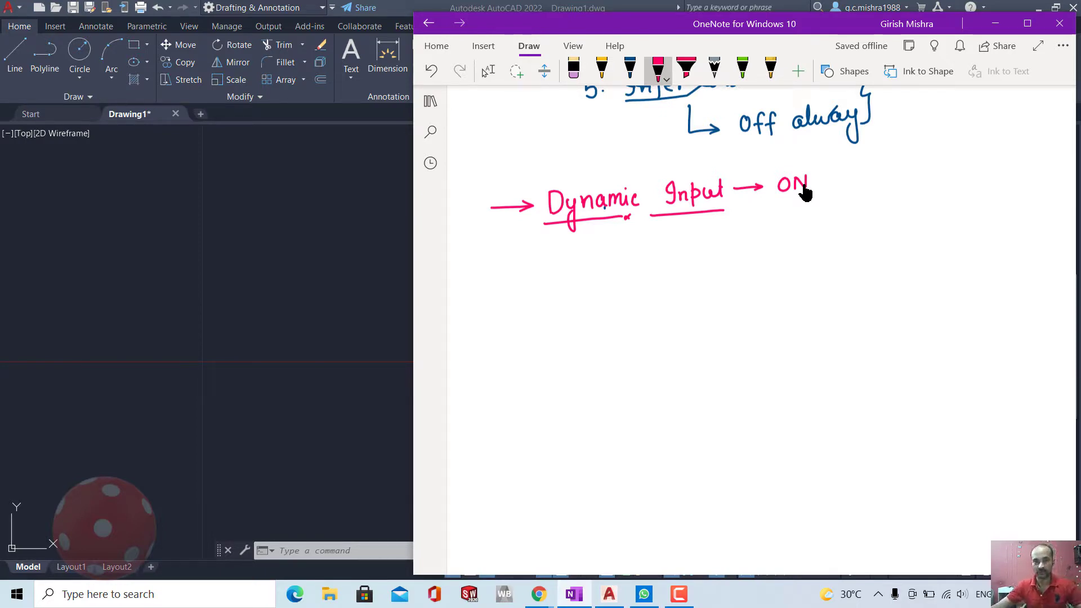
# Switch to AutoCAD and start the Line command
pyautogui.click(994, 24)
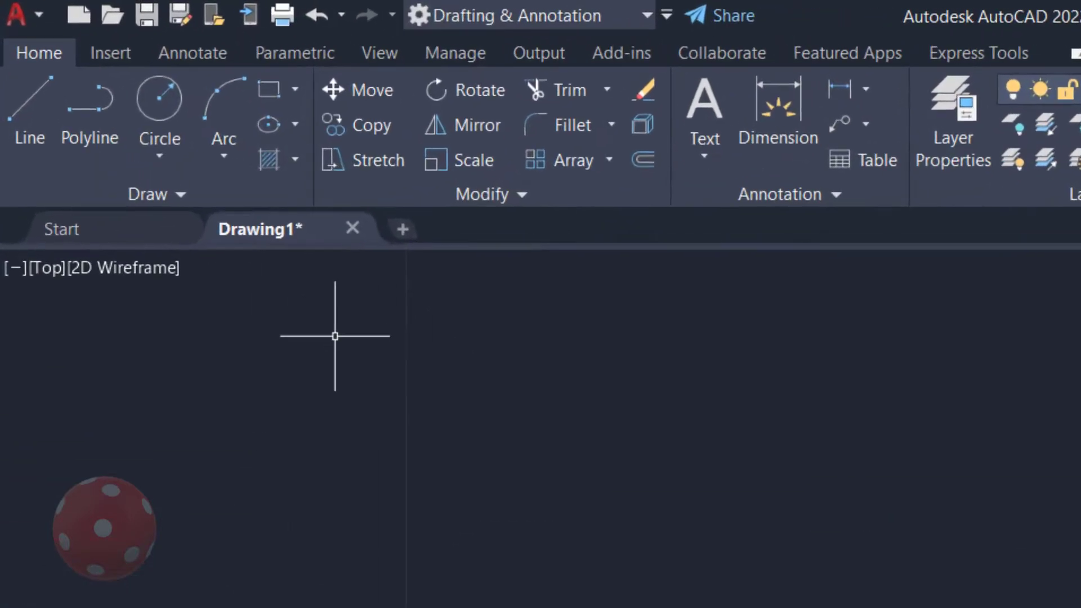
pyautogui.click(35, 132)
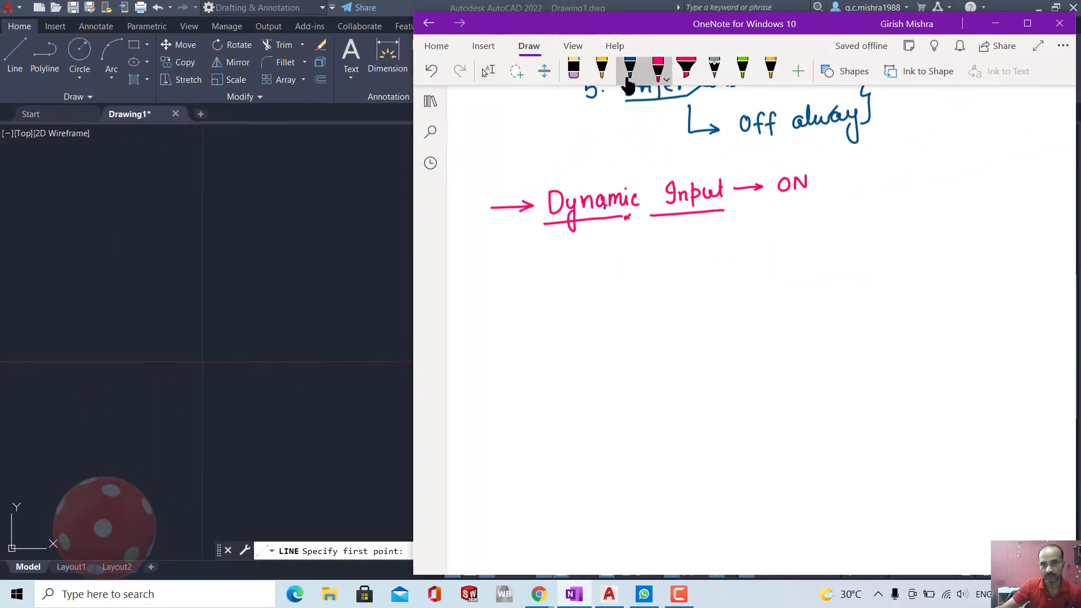
# Return to OneNote and handwrite "1. Help" in blue ink under the Dynamic Input heading
pyautogui.click(544, 349)
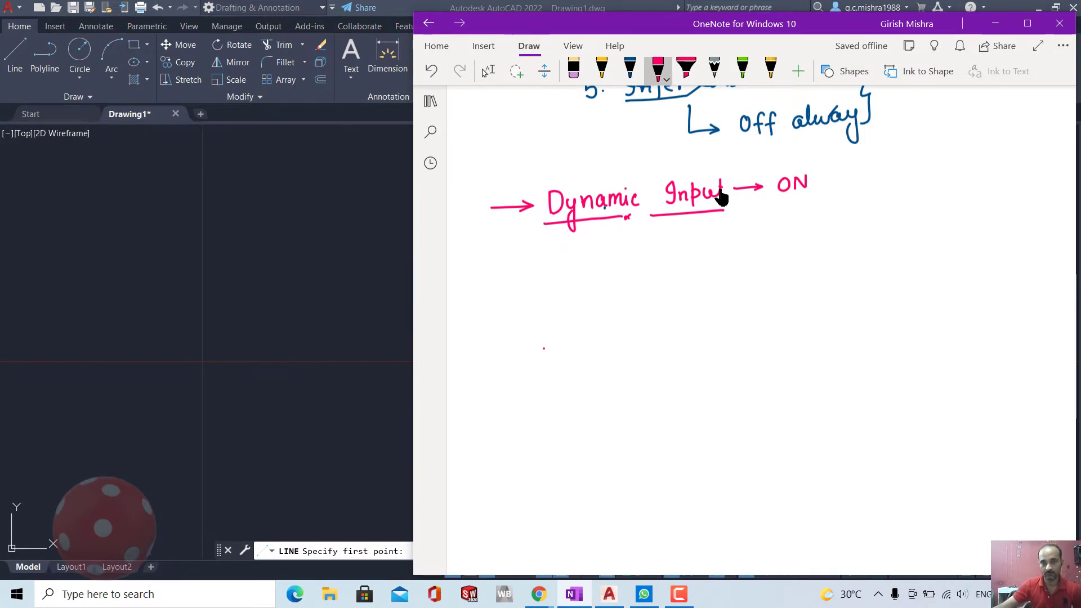
pyautogui.click(630, 69)
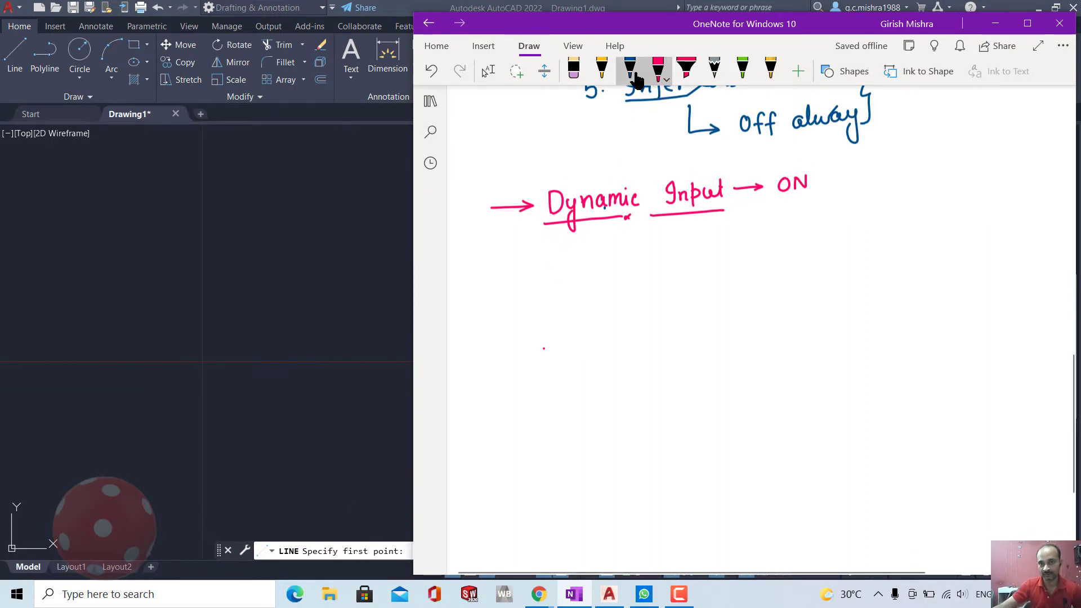
pyautogui.moveTo(598, 242)
pyautogui.mouseDown()
pyautogui.moveTo(599, 259)
pyautogui.moveTo(635, 259)
pyautogui.moveTo(647, 247)
pyautogui.mouseUp()
pyautogui.click(610, 255)
pyautogui.moveTo(654, 248); pyautogui.dragTo(670, 253)
pyautogui.moveTo(676, 240); pyautogui.dragTo(677, 251)
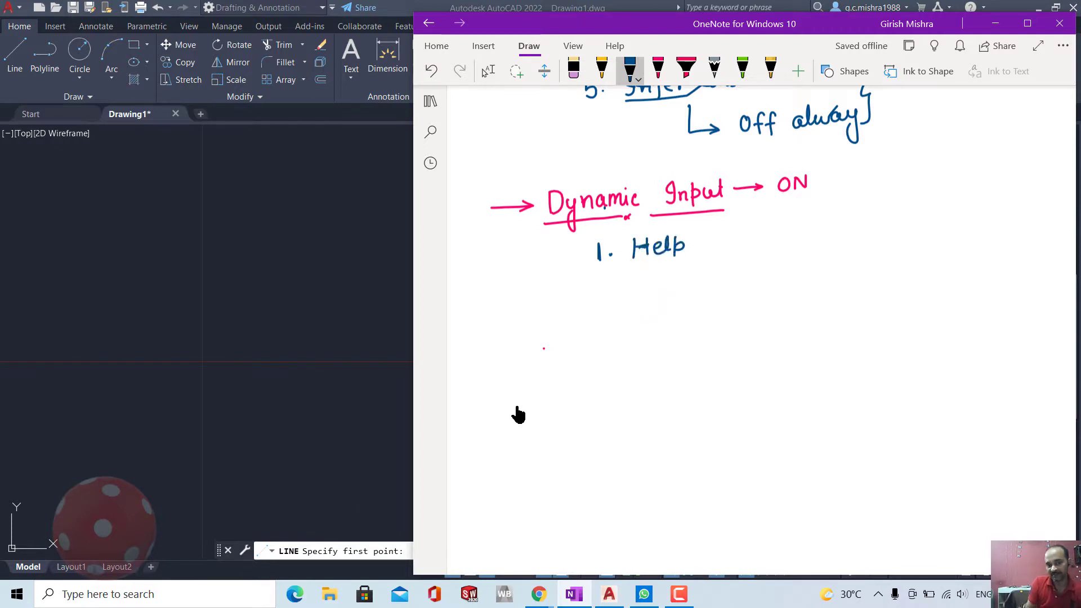
# Sketch three blue arrows lower on the page, labelling the first "Poin" and adding a short handwritten word beside the second
pyautogui.click(487, 400)
pyautogui.moveTo(487, 408)
pyautogui.mouseDown()
pyautogui.moveTo(521, 407)
pyautogui.moveTo(514, 411)
pyautogui.mouseUp()
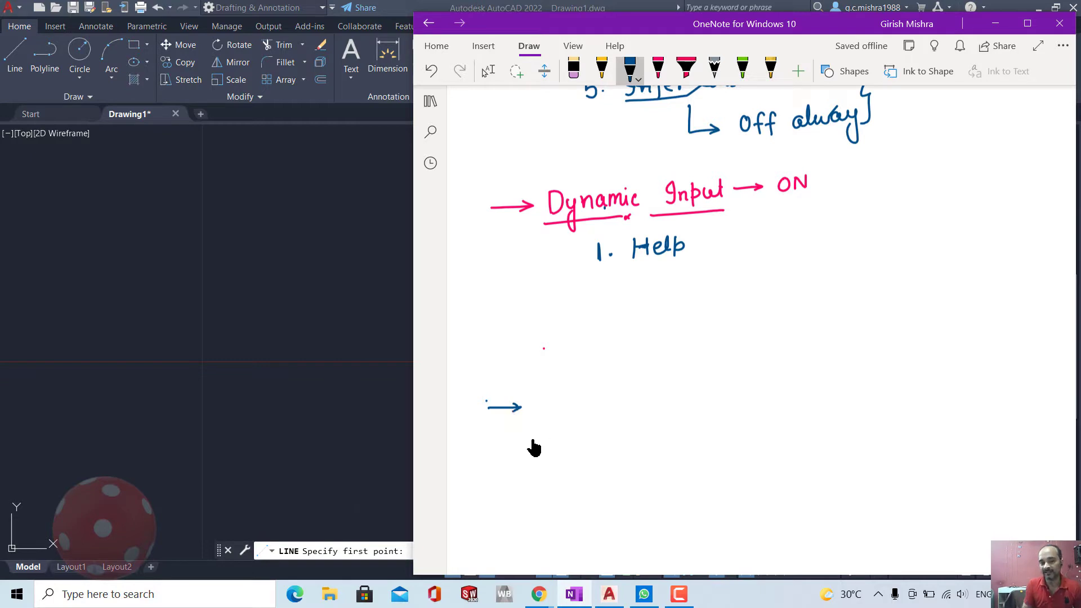
pyautogui.moveTo(492, 439); pyautogui.dragTo(514, 438)
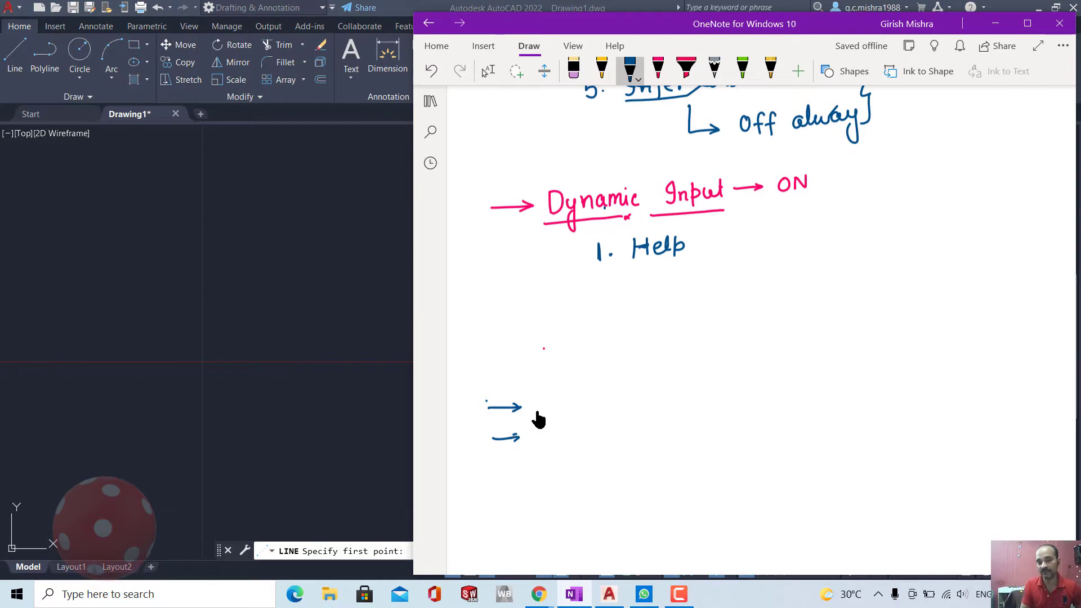
pyautogui.moveTo(536, 393)
pyautogui.mouseDown()
pyautogui.moveTo(538, 403)
pyautogui.moveTo(573, 410)
pyautogui.moveTo(538, 445)
pyautogui.moveTo(565, 433)
pyautogui.moveTo(539, 447)
pyautogui.mouseUp()
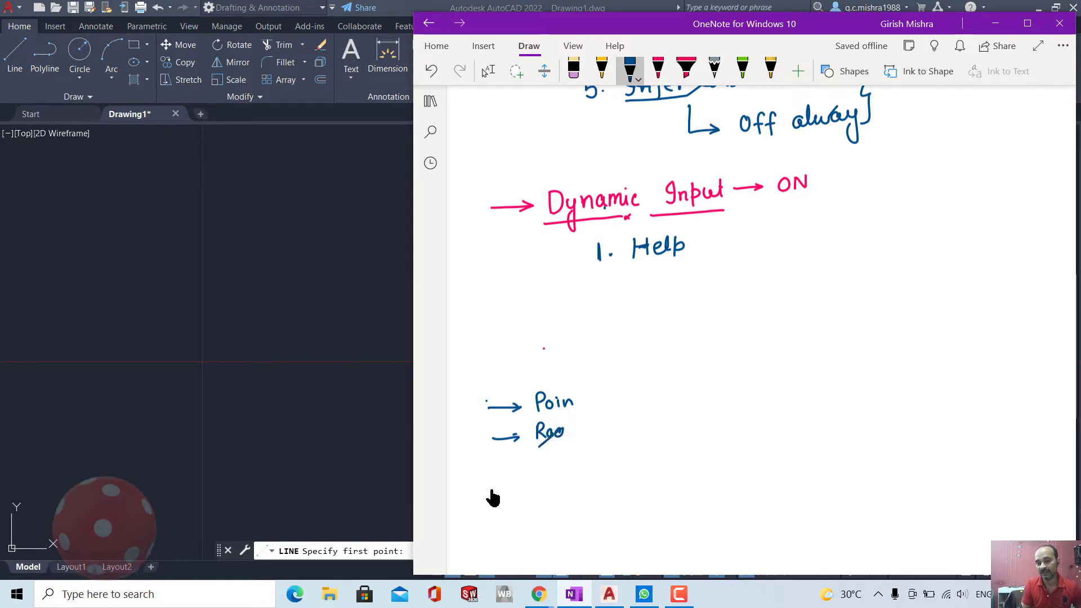
pyautogui.moveTo(493, 477); pyautogui.dragTo(514, 474)
pyautogui.moveTo(509, 469); pyautogui.dragTo(515, 474)
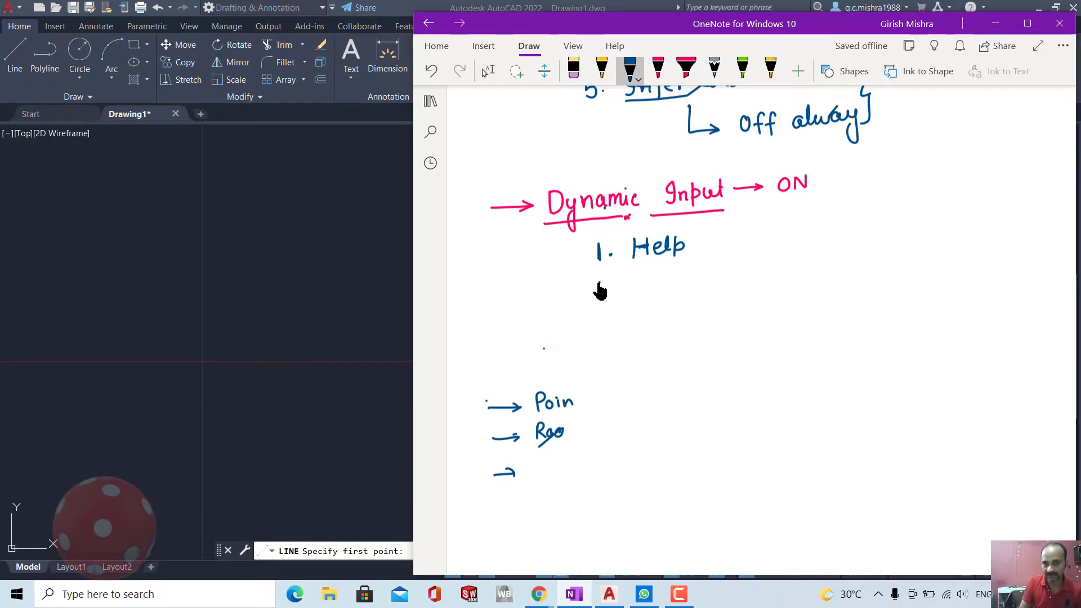
# Handwrite "2. Space for Input" below the first list item and draw a closing brace beside both items
pyautogui.moveTo(598, 281)
pyautogui.mouseDown()
pyautogui.moveTo(602, 294)
pyautogui.moveTo(695, 289)
pyautogui.moveTo(714, 272)
pyautogui.moveTo(718, 283)
pyautogui.moveTo(803, 269)
pyautogui.mouseUp()
pyautogui.click(615, 286)
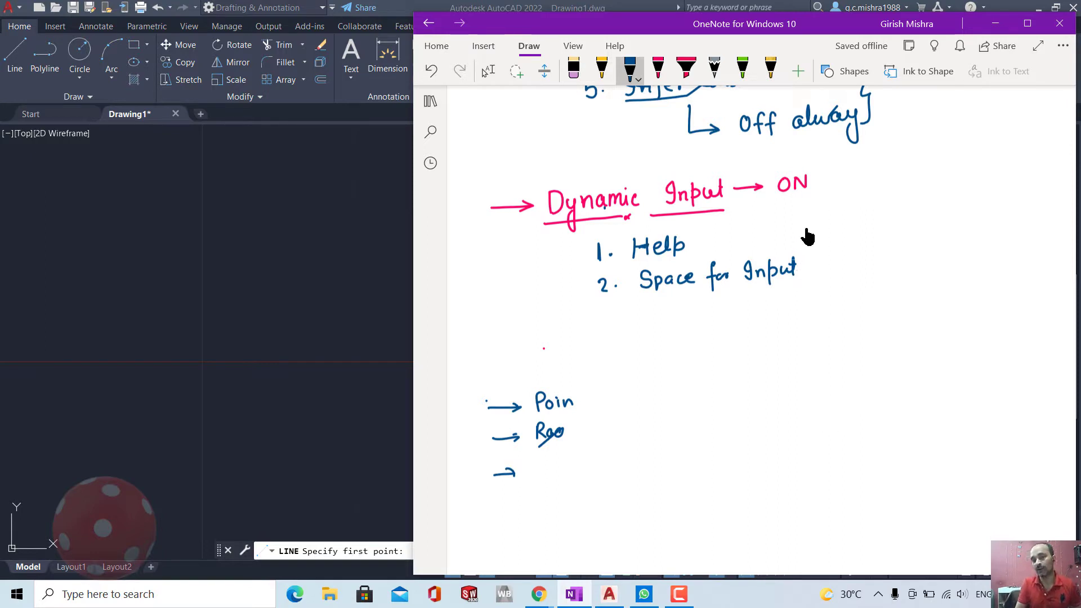
pyautogui.moveTo(803, 224); pyautogui.dragTo(808, 275)
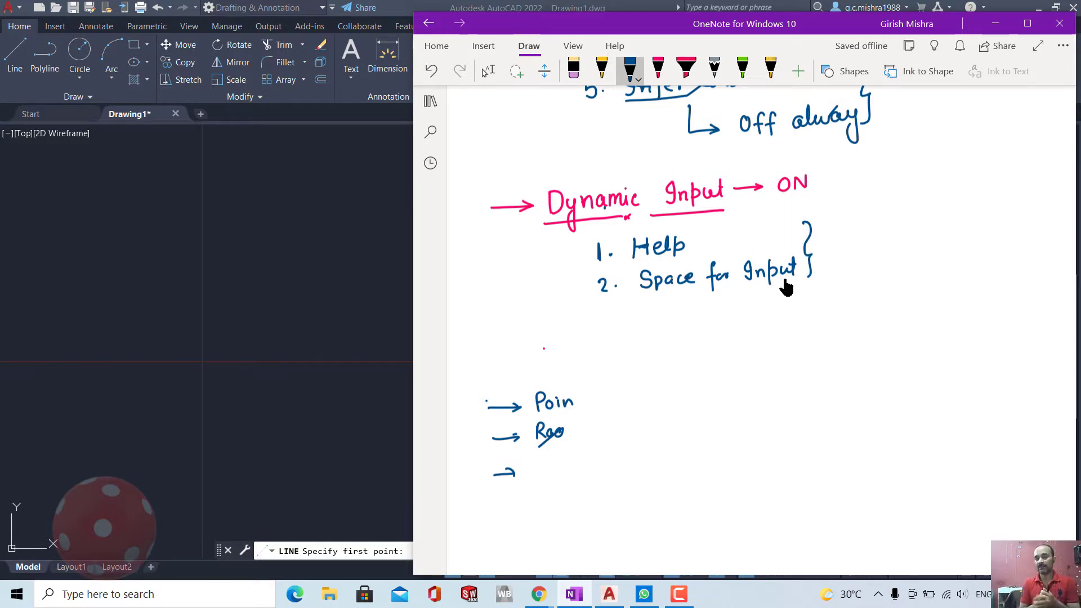
# Switch to AutoCAD and draw a single line from point 4,4 to a freely picked point up and to the right
pyautogui.click(995, 24)
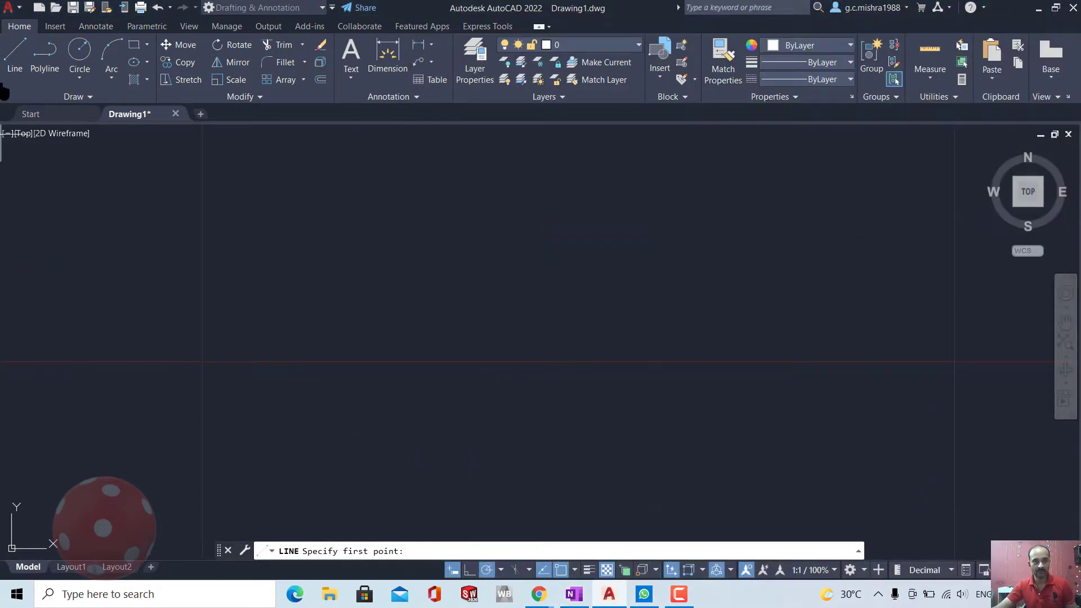
pyautogui.click(15, 67)
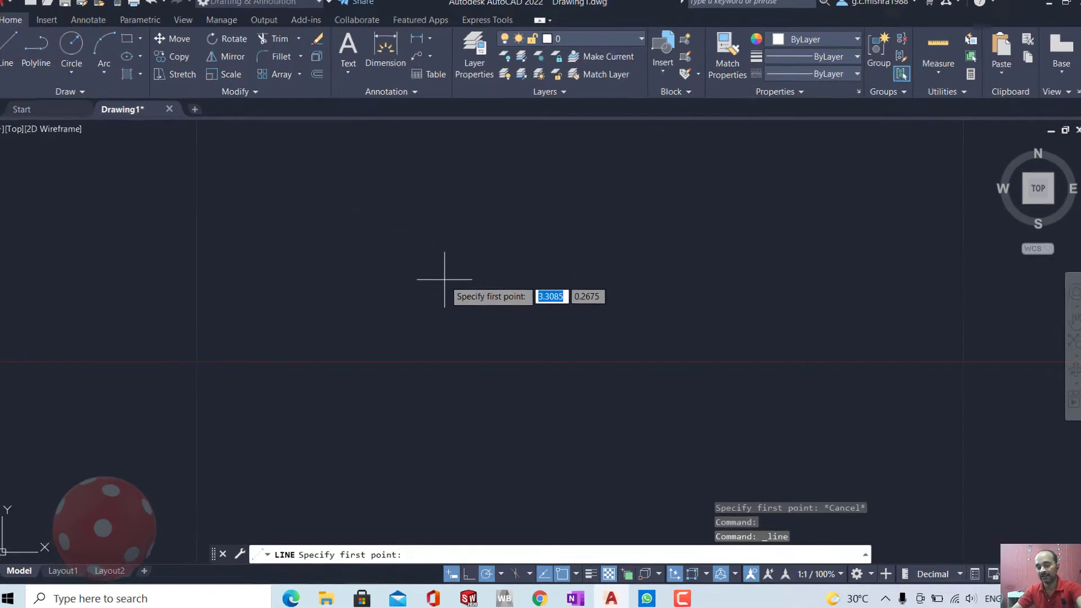
pyautogui.scroll(-6, 379, 297)
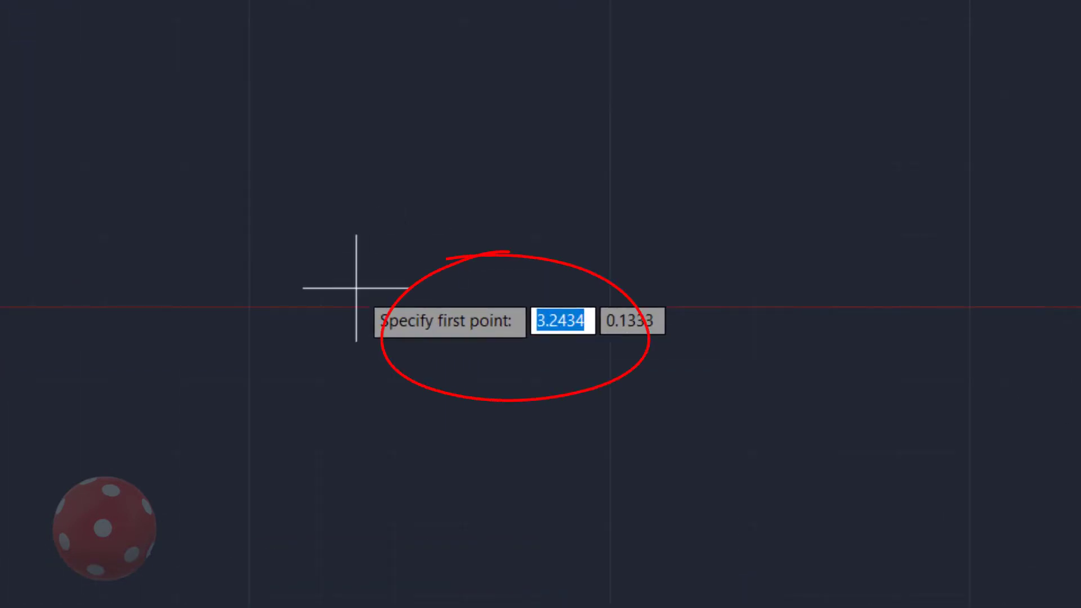
pyautogui.scroll(-3, 362, 285)
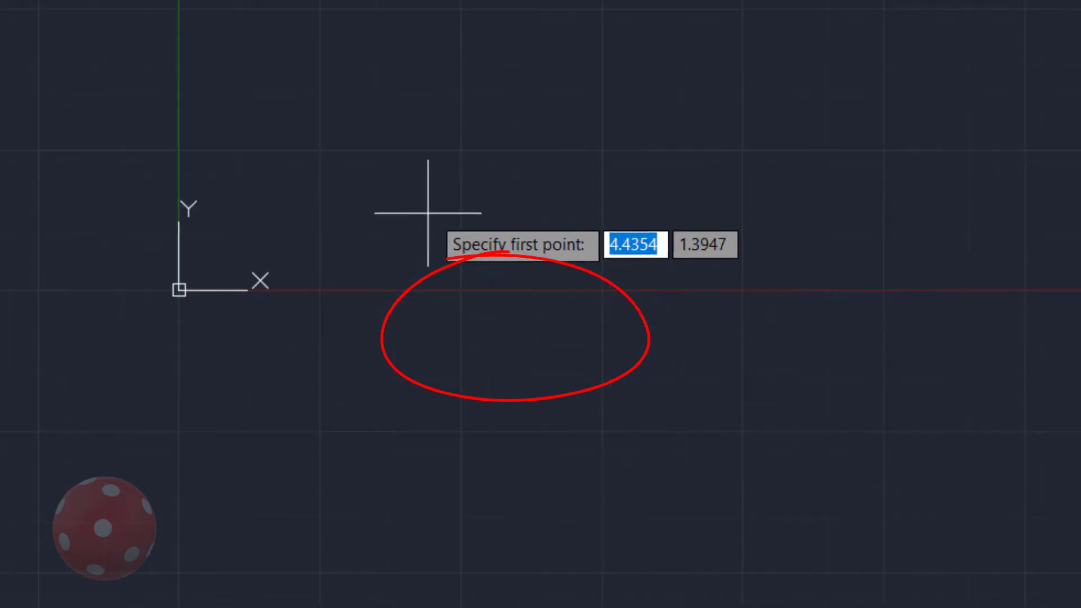
pyautogui.moveTo(404, 233)
pyautogui.mouseDown(button='middle')
pyautogui.moveTo(180, 356)
pyautogui.moveTo(111, 409)
pyautogui.mouseUp(button='middle')
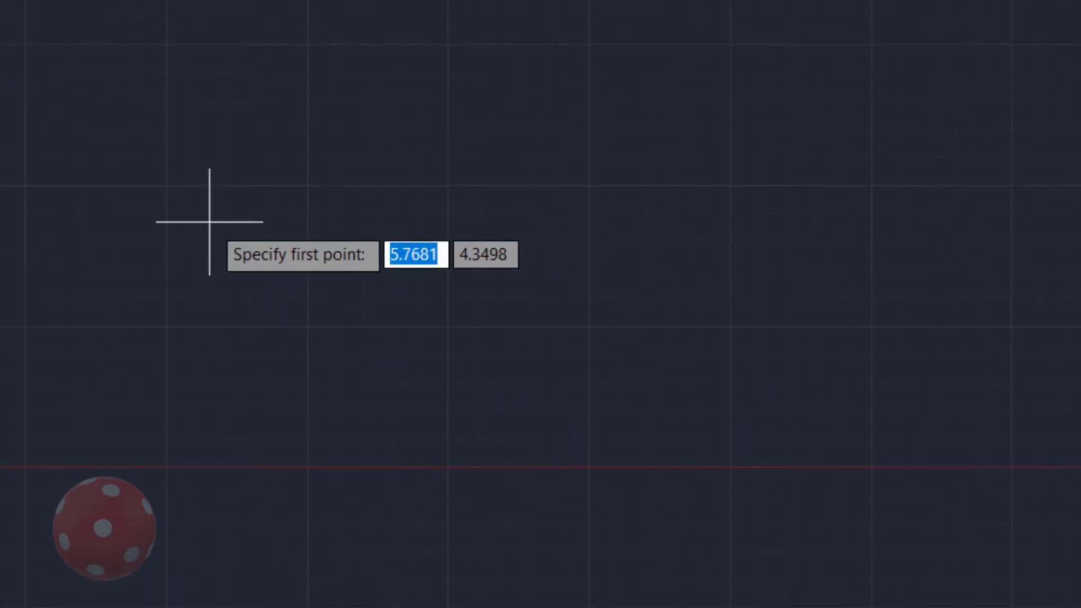
pyautogui.write('4')
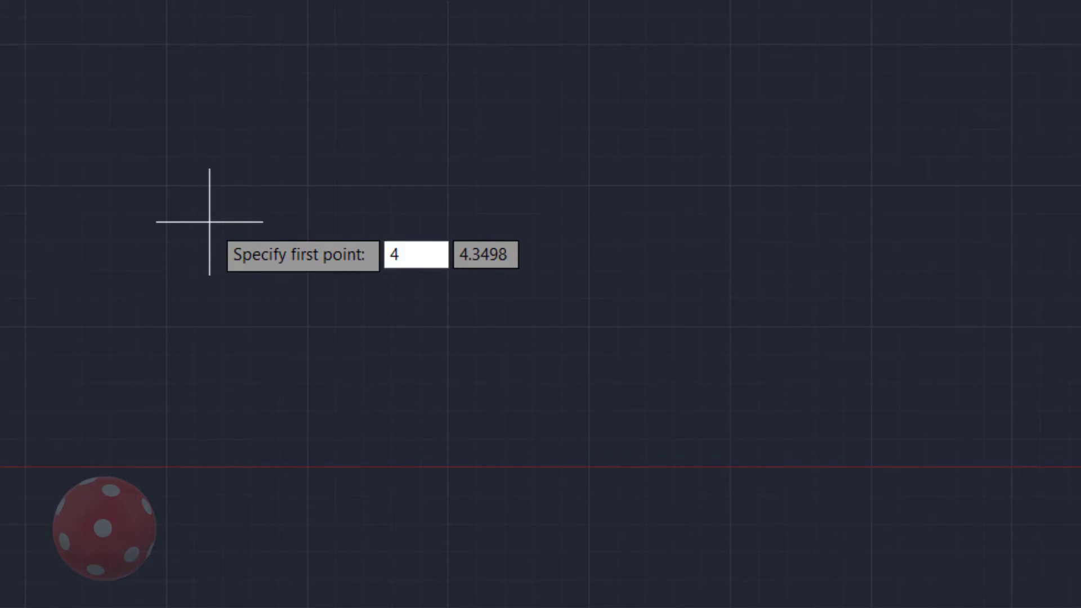
pyautogui.press('Tab')
pyautogui.write('4')
pyautogui.press('Return')
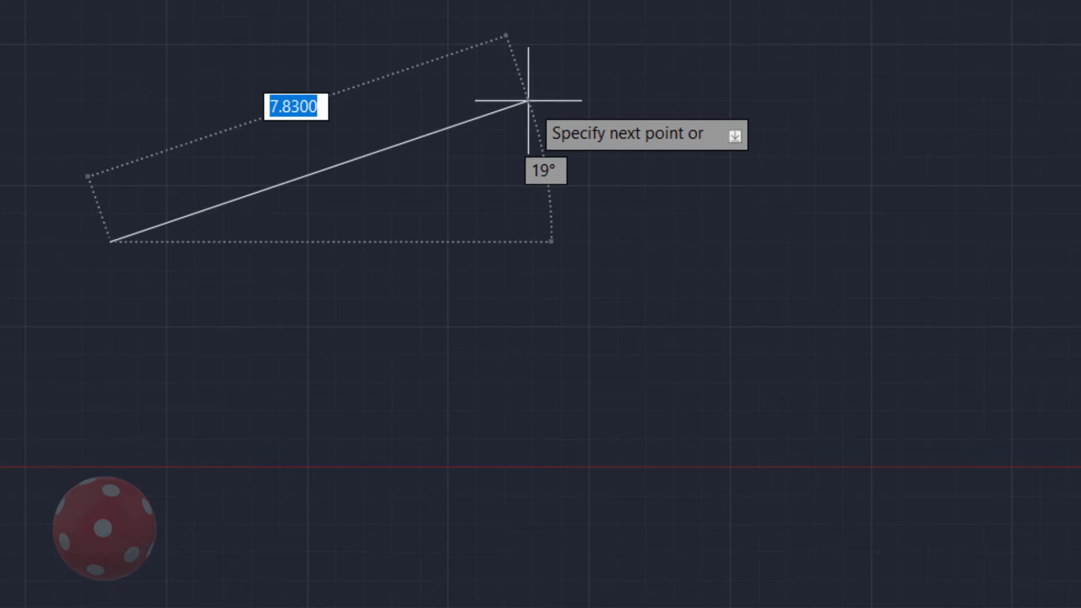
pyautogui.click(361, 72)
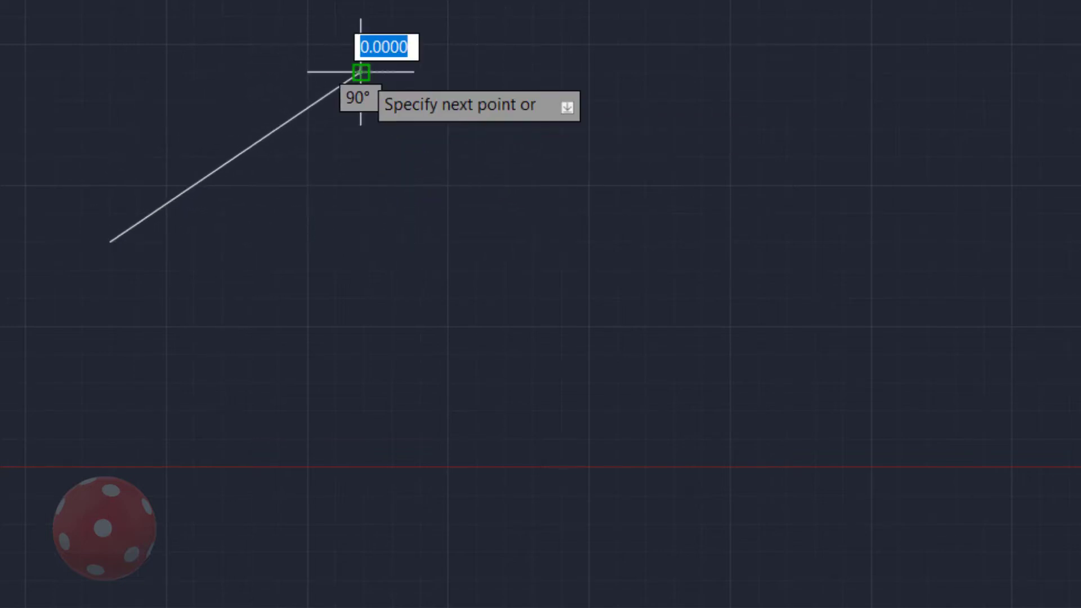
pyautogui.press('Escape')
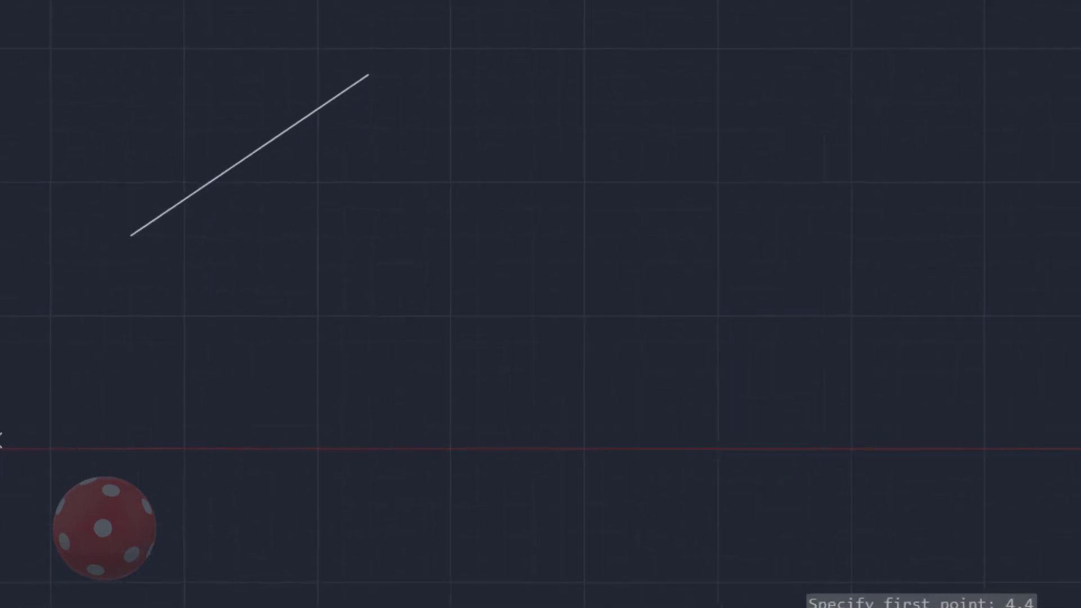
# Draw a circle of radius 5 with its center picked freely to the right of the line
pyautogui.click(82, 51)
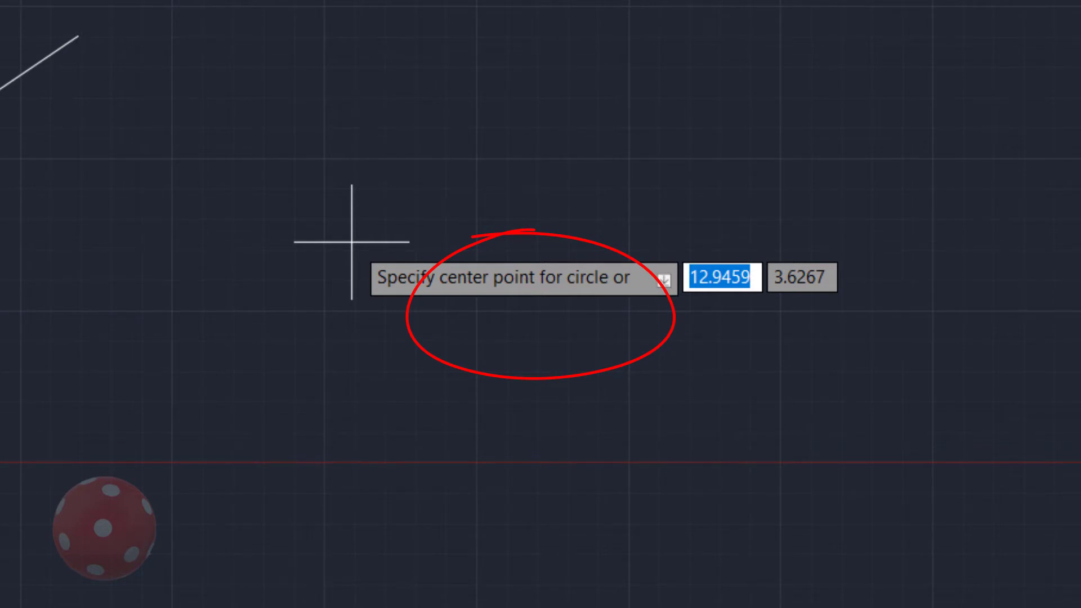
pyautogui.click(355, 207)
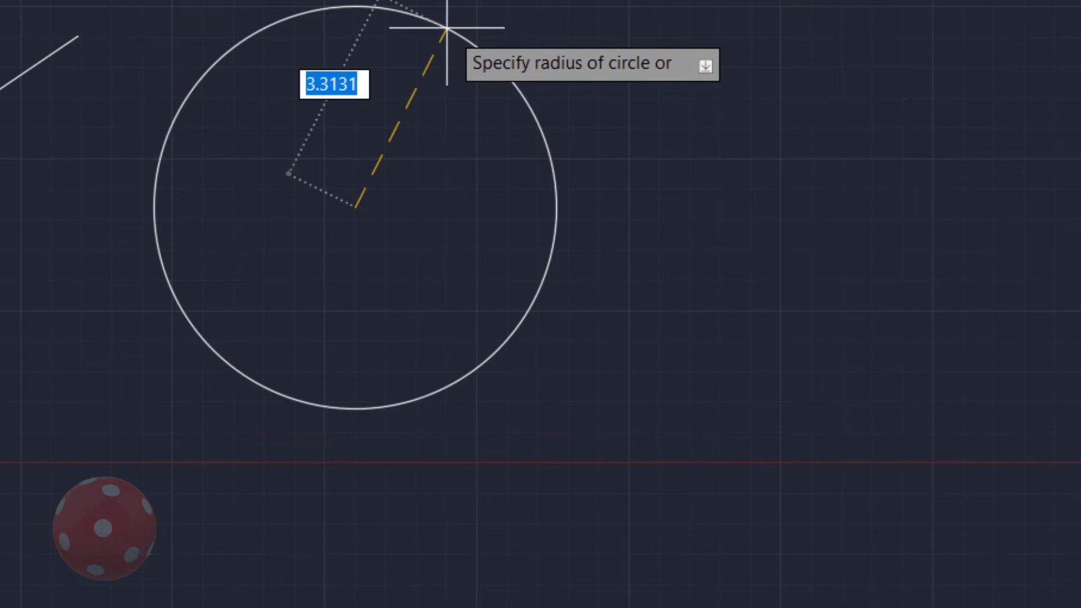
pyautogui.write('5')
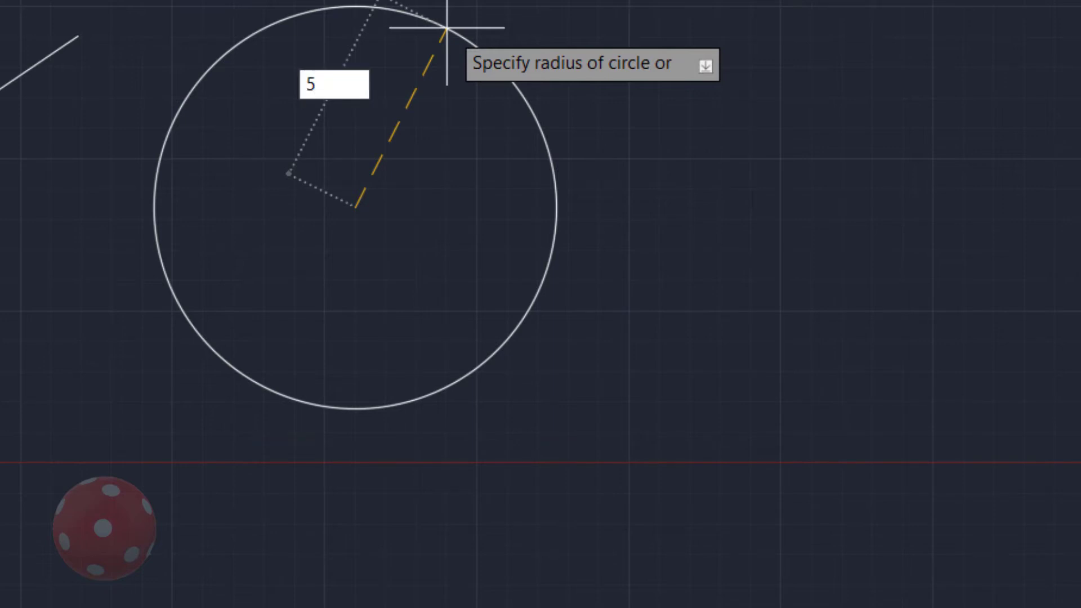
pyautogui.press('Return')
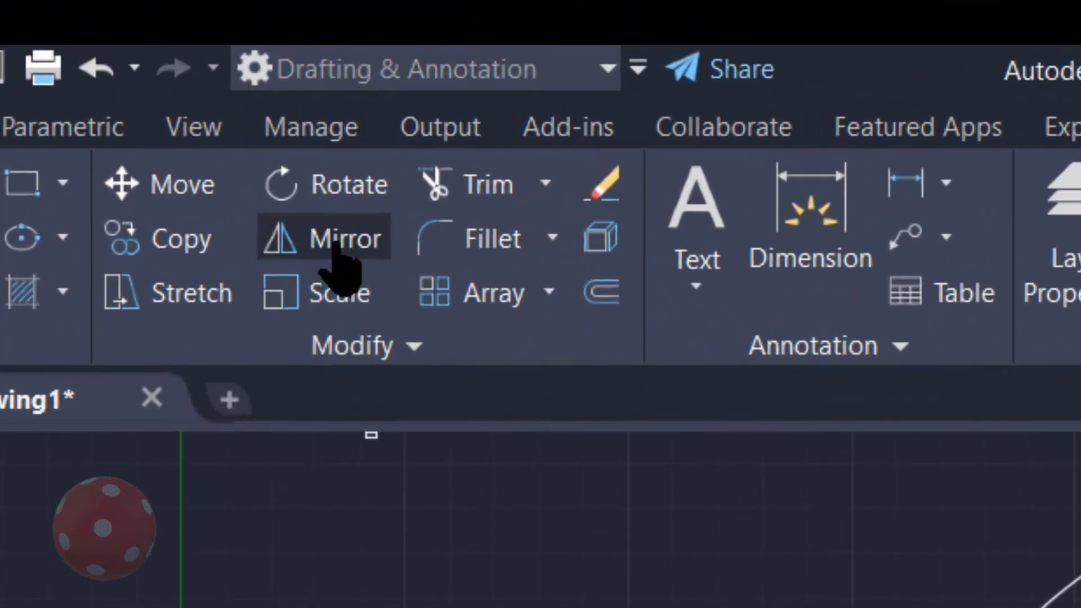
# Mirror the circle about an axis through both endpoints of the sloping line, keeping the source circle
pyautogui.click(235, 63)
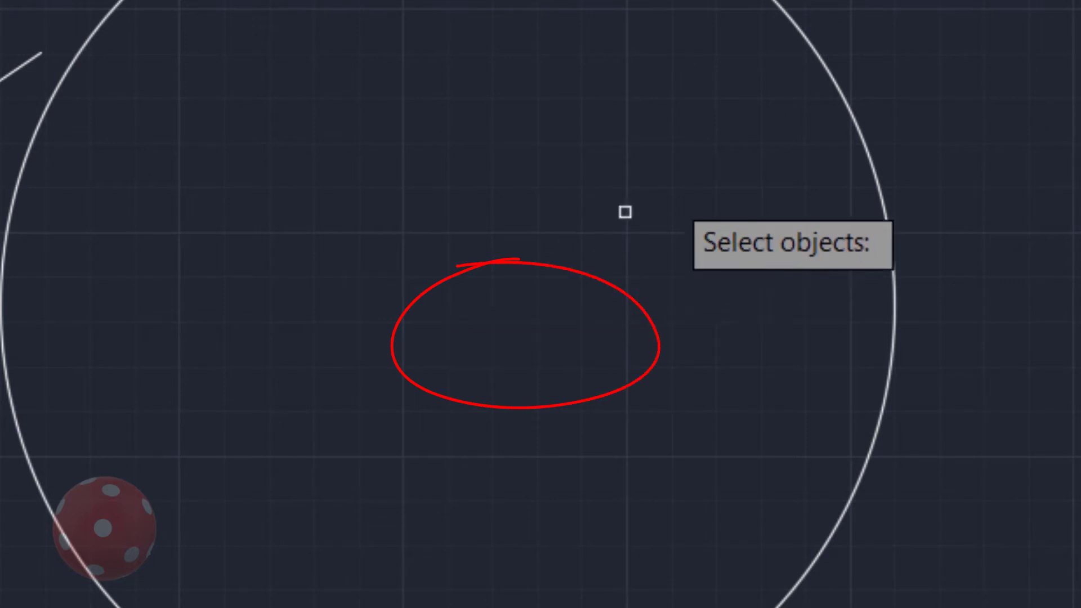
pyautogui.click(799, 20)
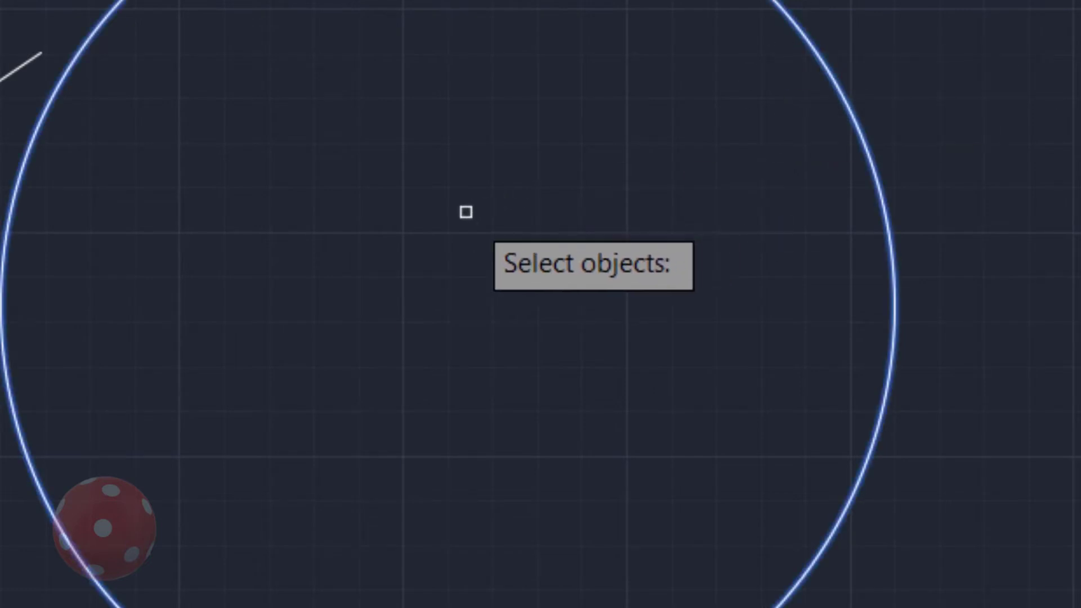
pyautogui.press('Return')
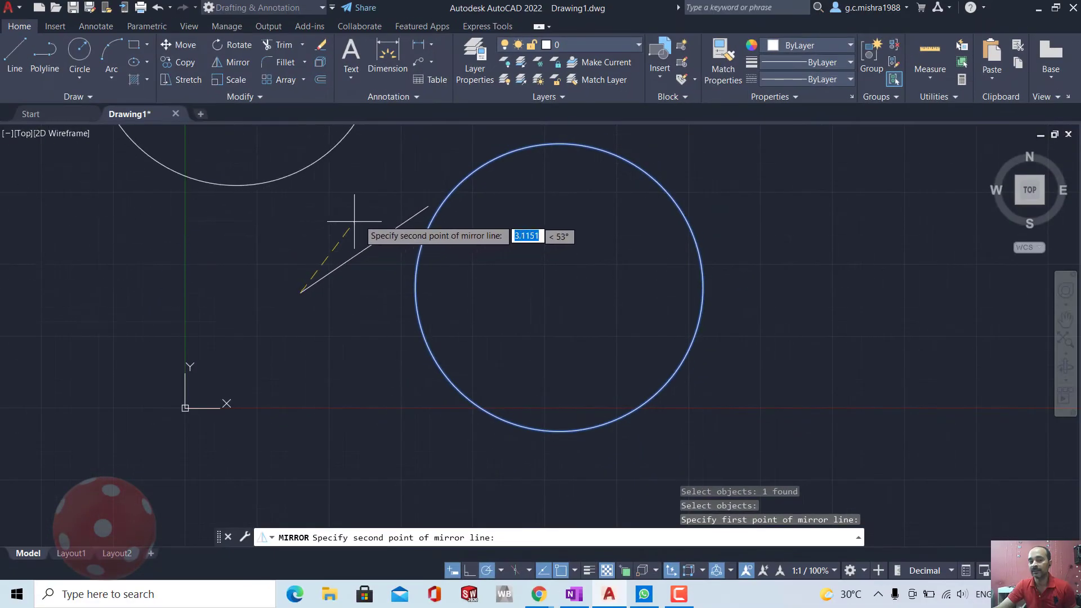
pyautogui.click(427, 206)
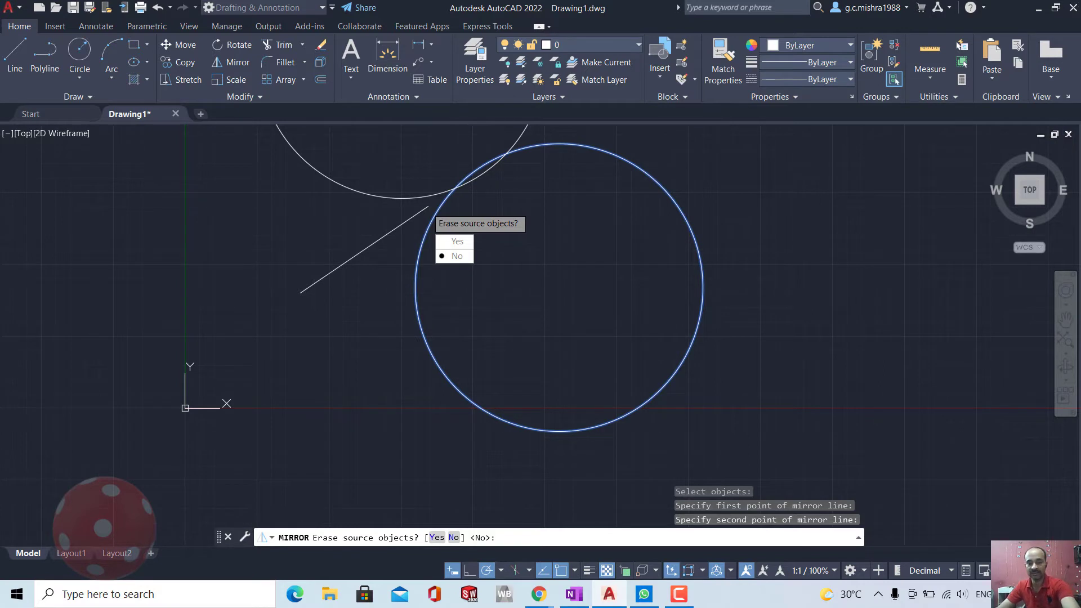
pyautogui.press('Escape')
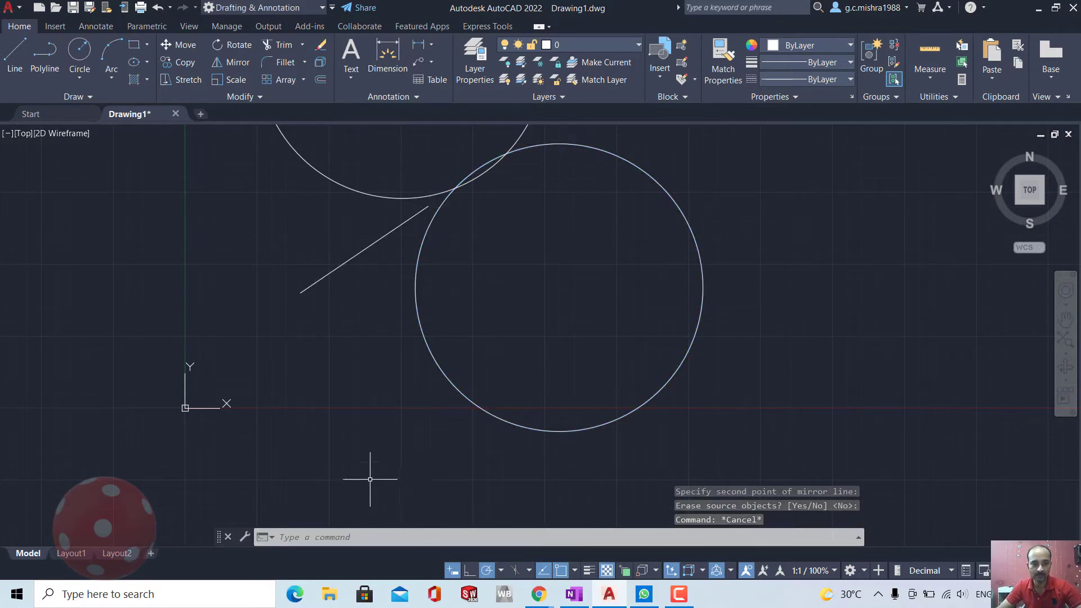
# Turn Dynamic Input off and draw a freehand chain of six connected lines to the right of the circles
pyautogui.scroll(-4, 404, 434)
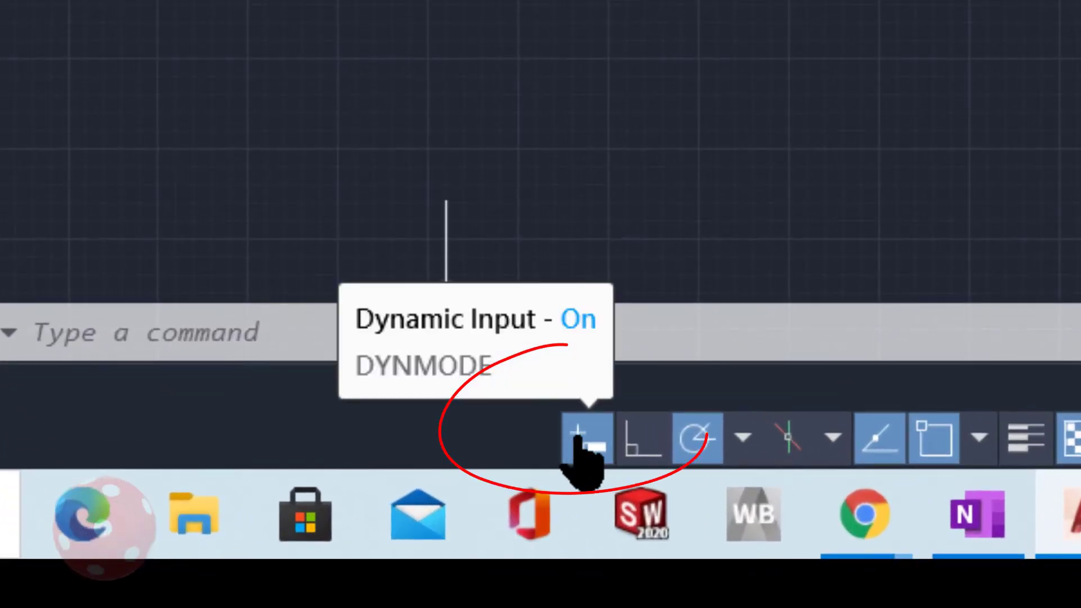
pyautogui.click(580, 442)
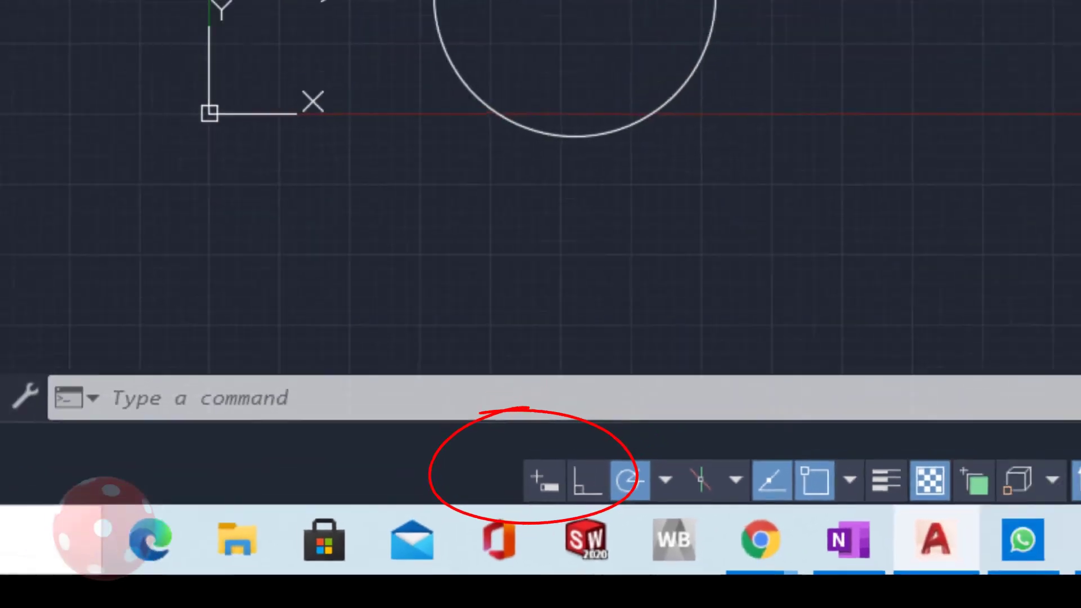
pyautogui.click(15, 54)
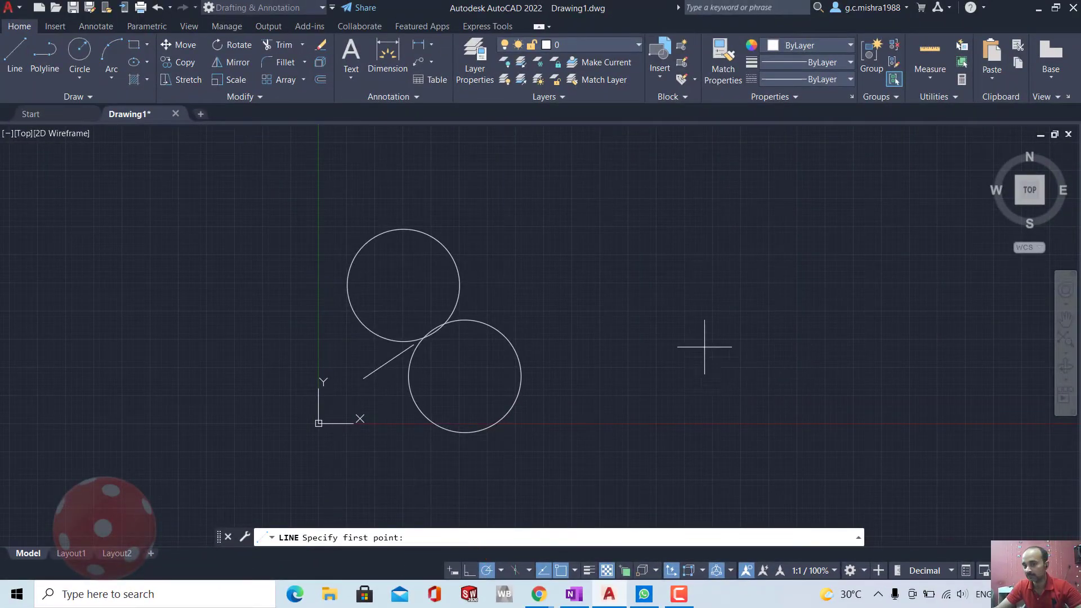
pyautogui.click(654, 295)
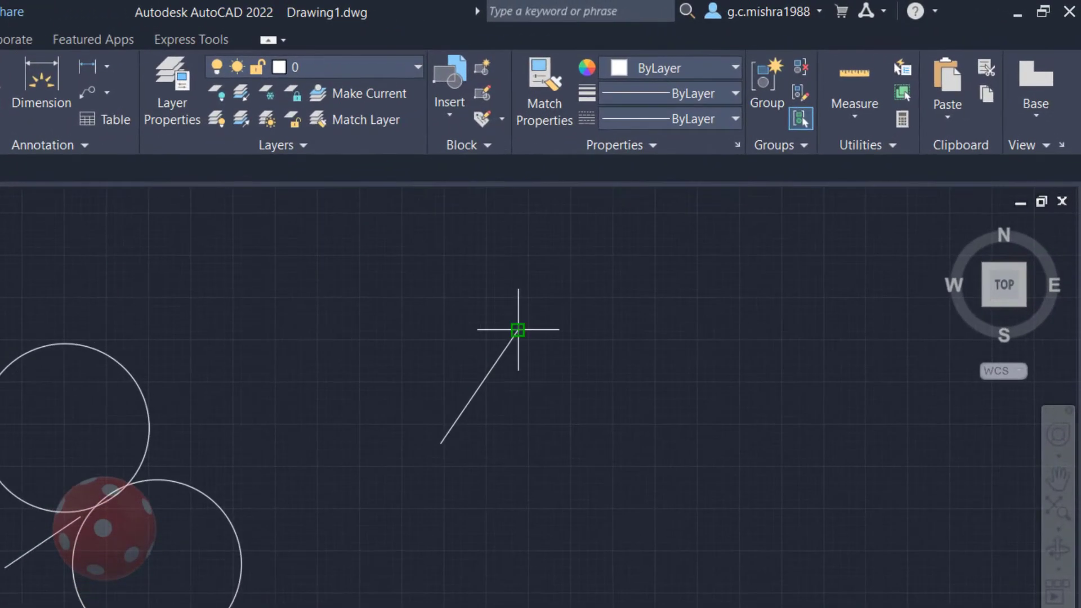
pyautogui.click(518, 330)
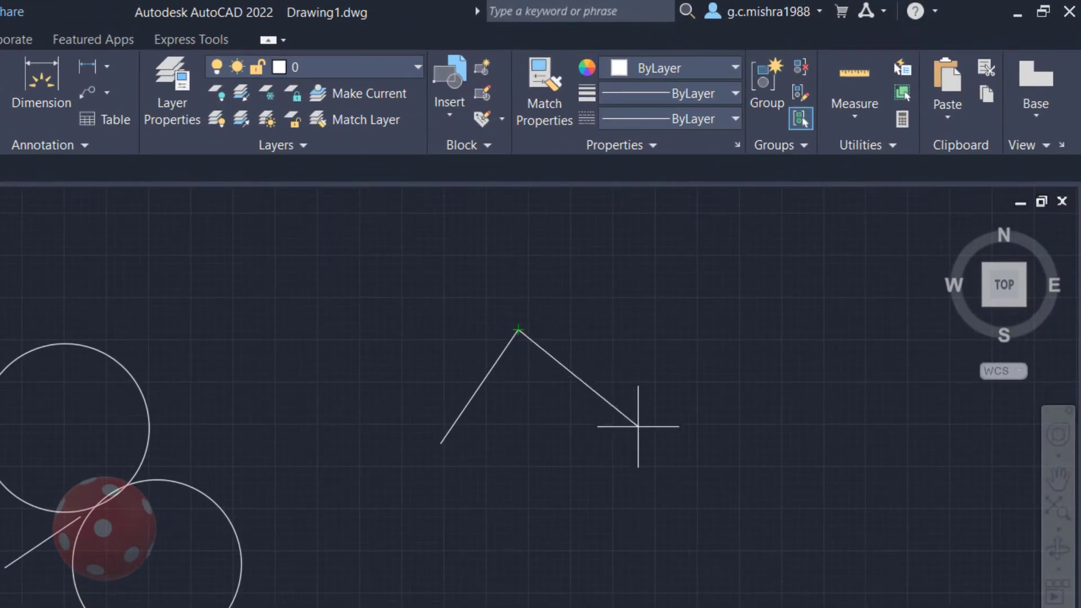
pyautogui.click(644, 434)
pyautogui.click(577, 526)
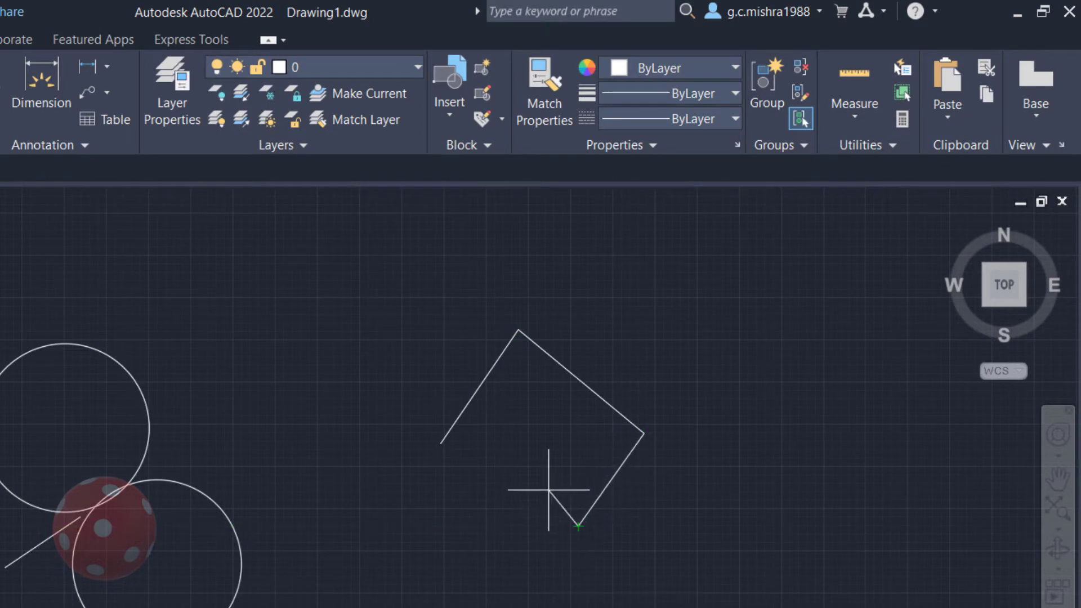
pyautogui.click(532, 467)
pyautogui.click(442, 532)
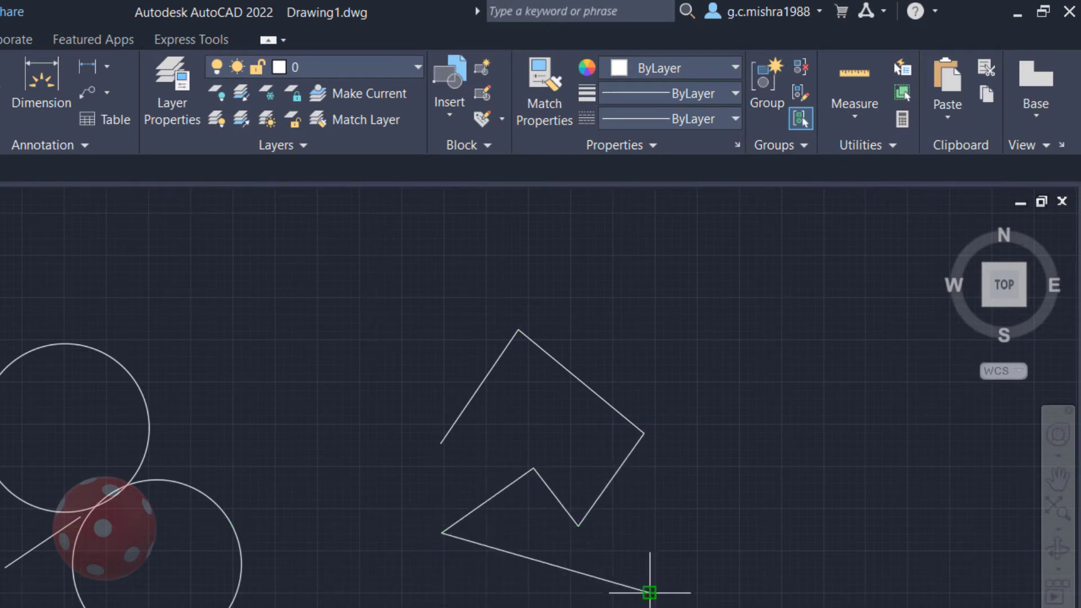
pyautogui.click(649, 592)
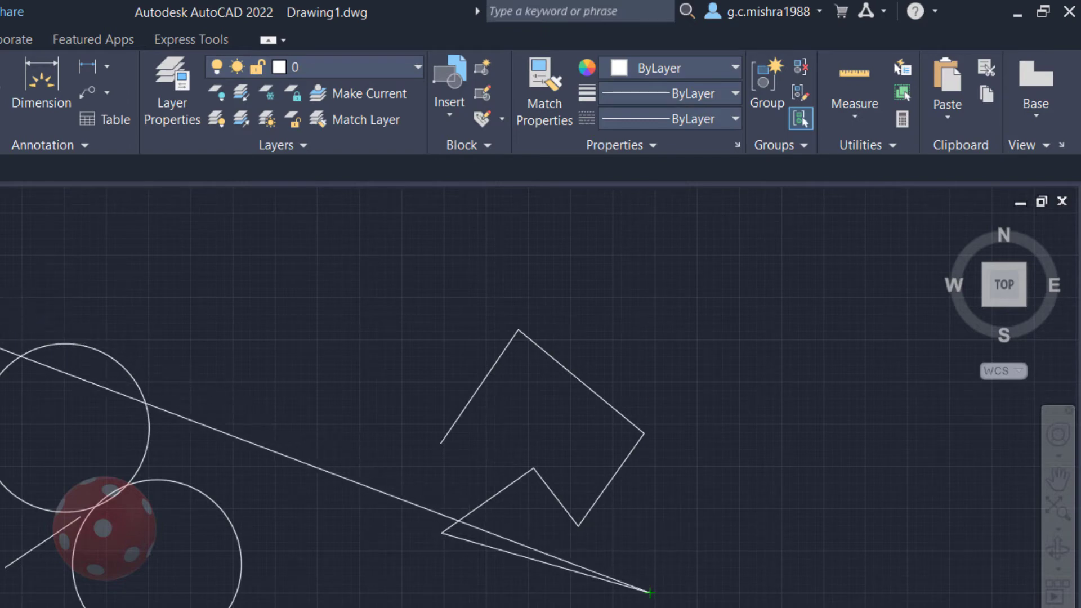
pyautogui.press('Escape')
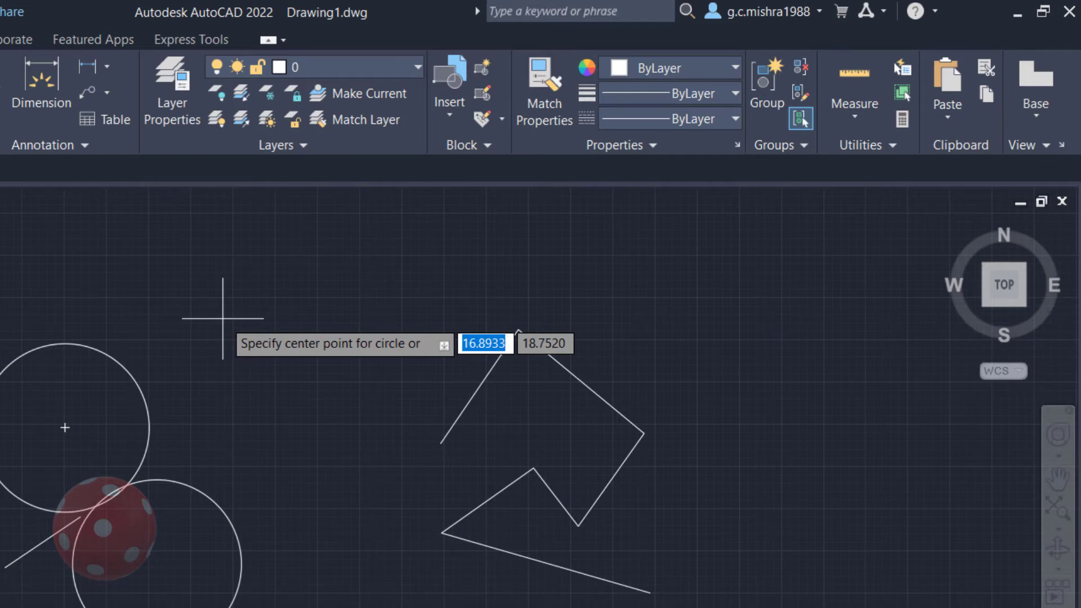
# Switch to OneNote, number the Dynamic Input heading with an underlined 6, and tick both "Help" and "Space for Input"
pyautogui.hotkey('alt', 'Tab')
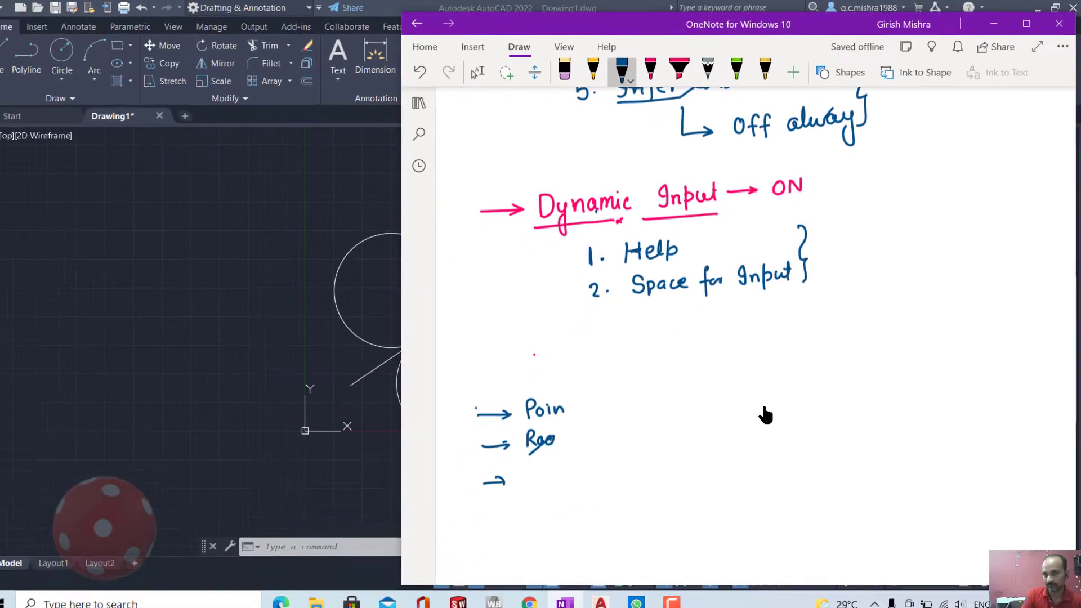
pyautogui.moveTo(541, 193); pyautogui.dragTo(538, 212)
pyautogui.click(544, 209)
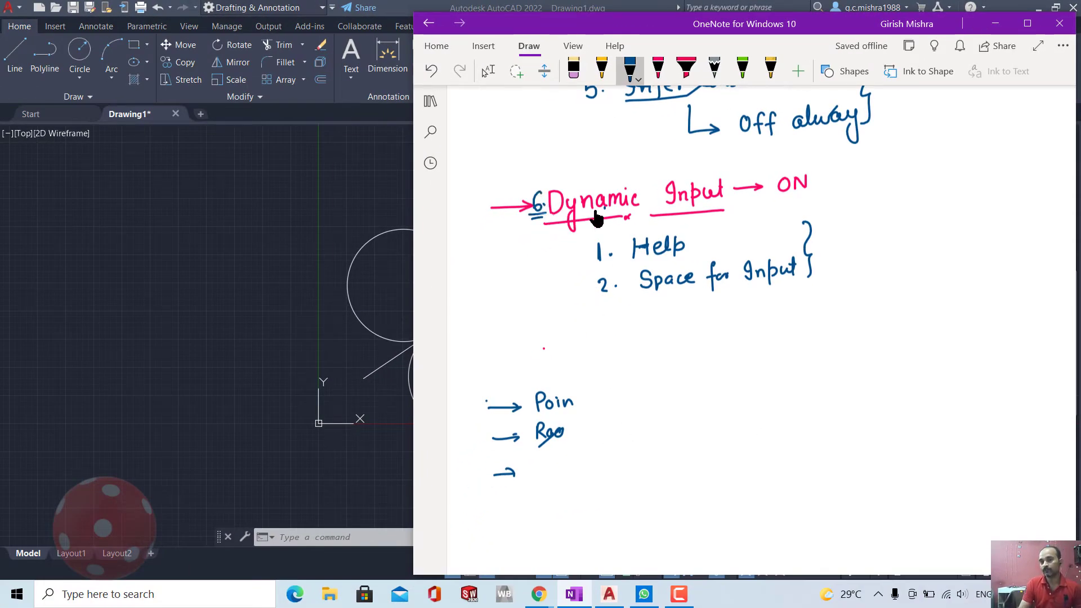
pyautogui.moveTo(700, 239); pyautogui.dragTo(731, 227)
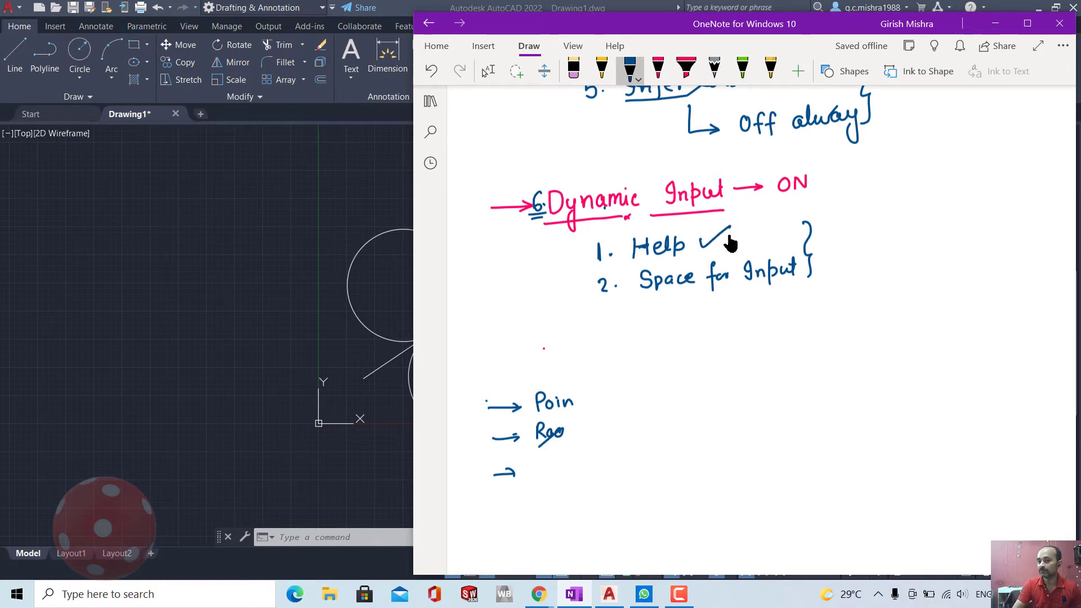
pyautogui.moveTo(807, 271); pyautogui.dragTo(842, 254)
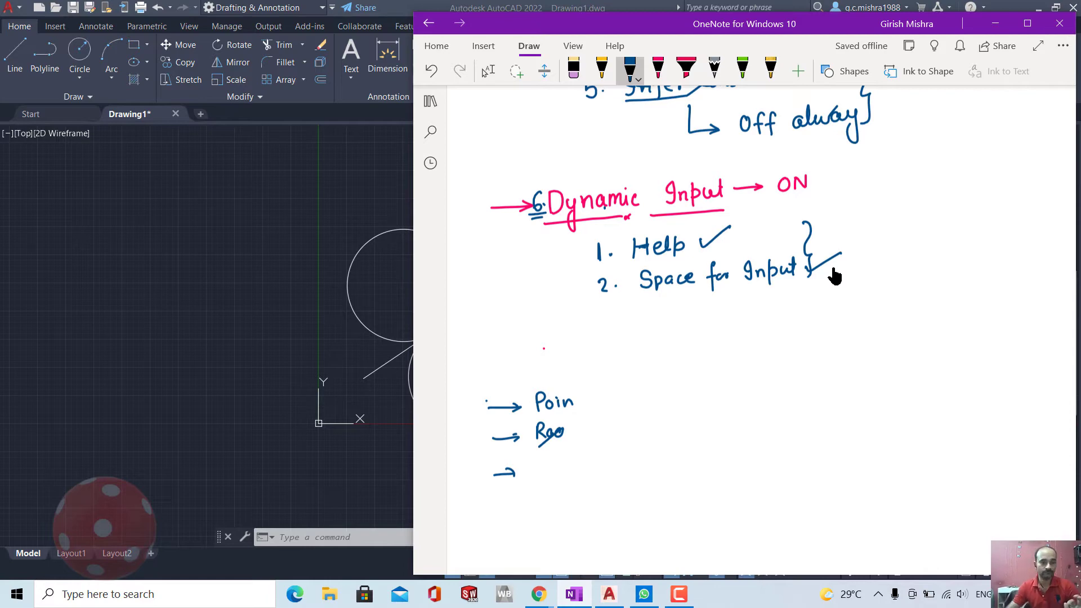
pyautogui.scroll(-3, 618, 424)
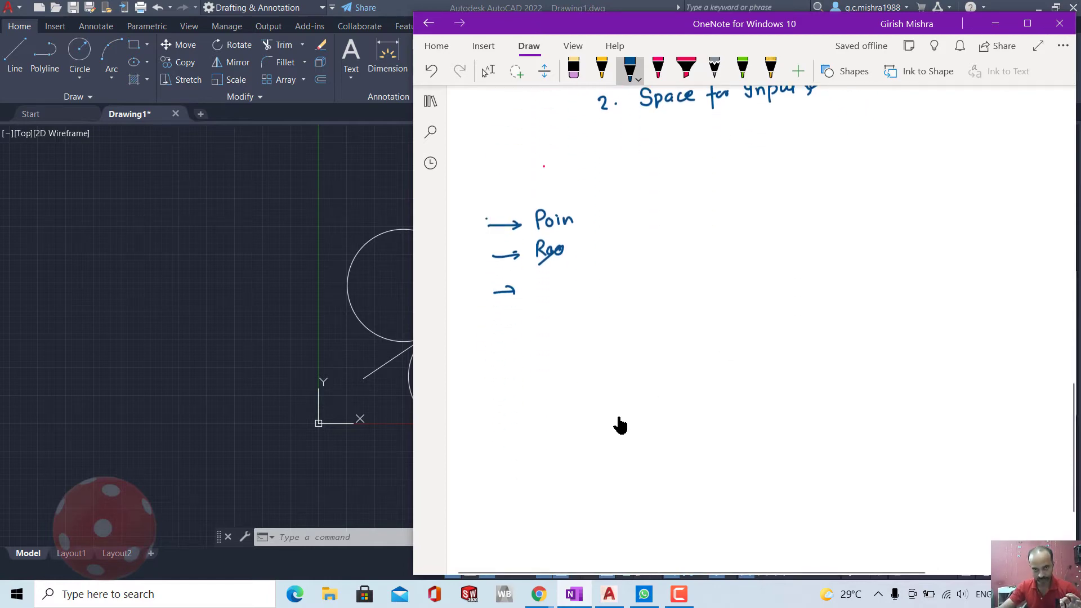
# Switch to AutoCAD and remove Dynamic Input from the tools shown on the status bar
pyautogui.click(195, 373)
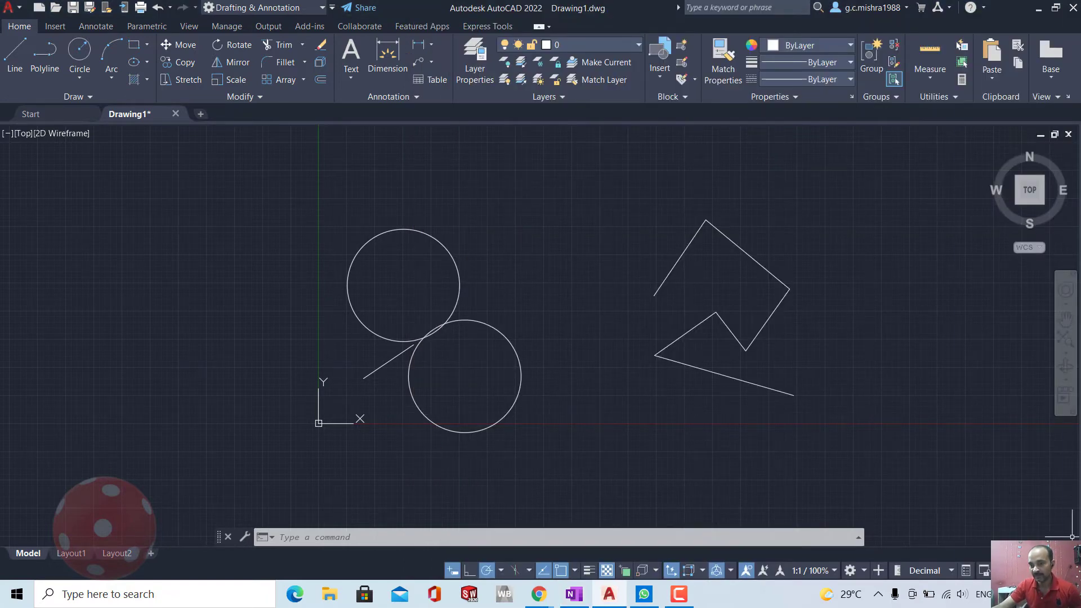
pyautogui.click(1073, 571)
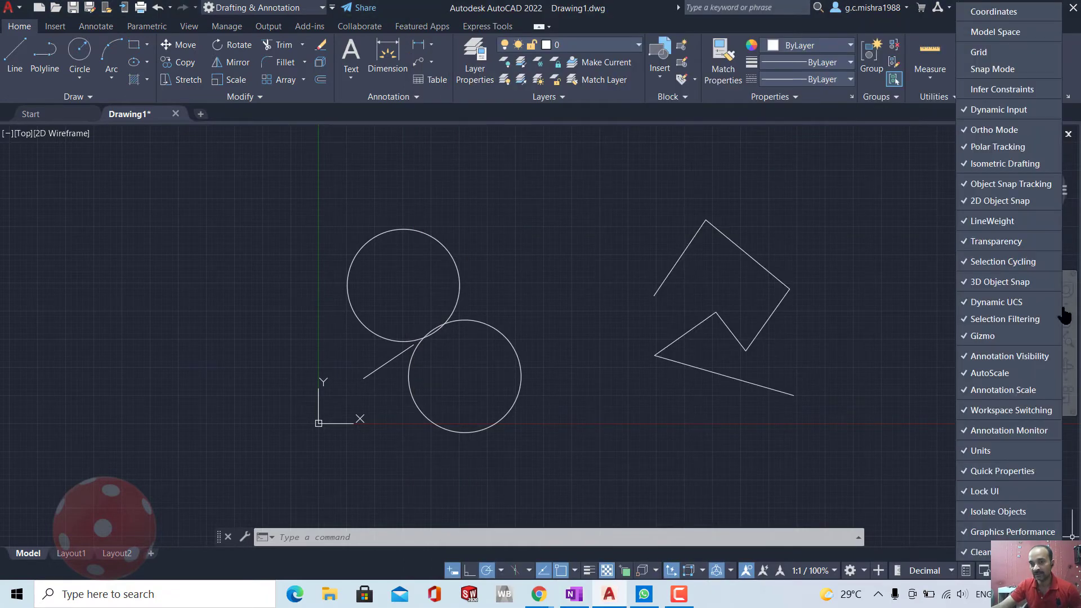
pyautogui.click(966, 112)
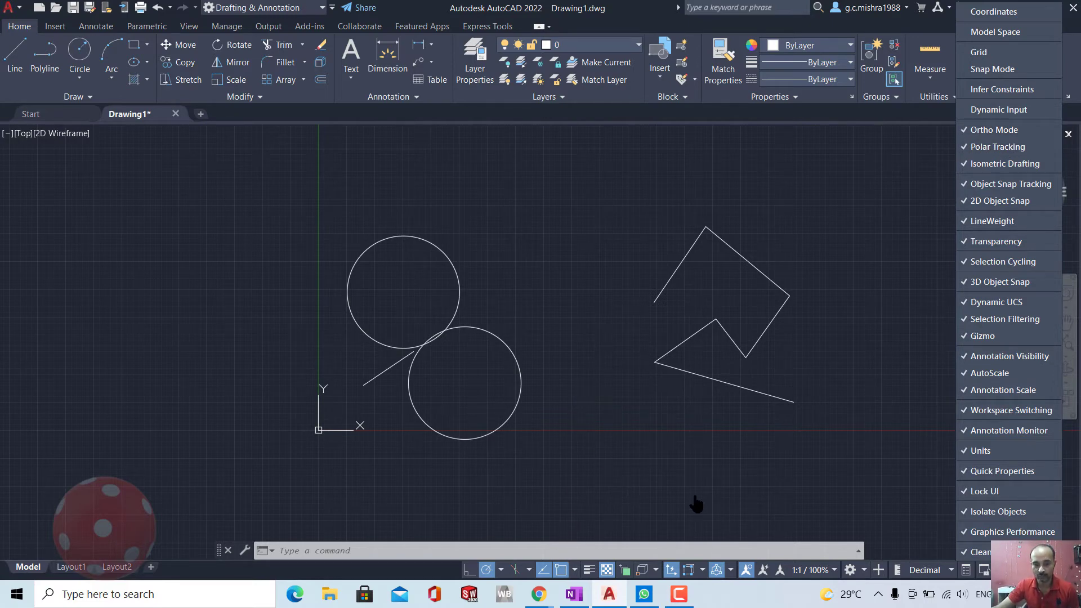
# Switch to OneNote and handwrite the underlined heading "7. Ortho-mode" in pink
pyautogui.hotkey('alt', 'Tab')
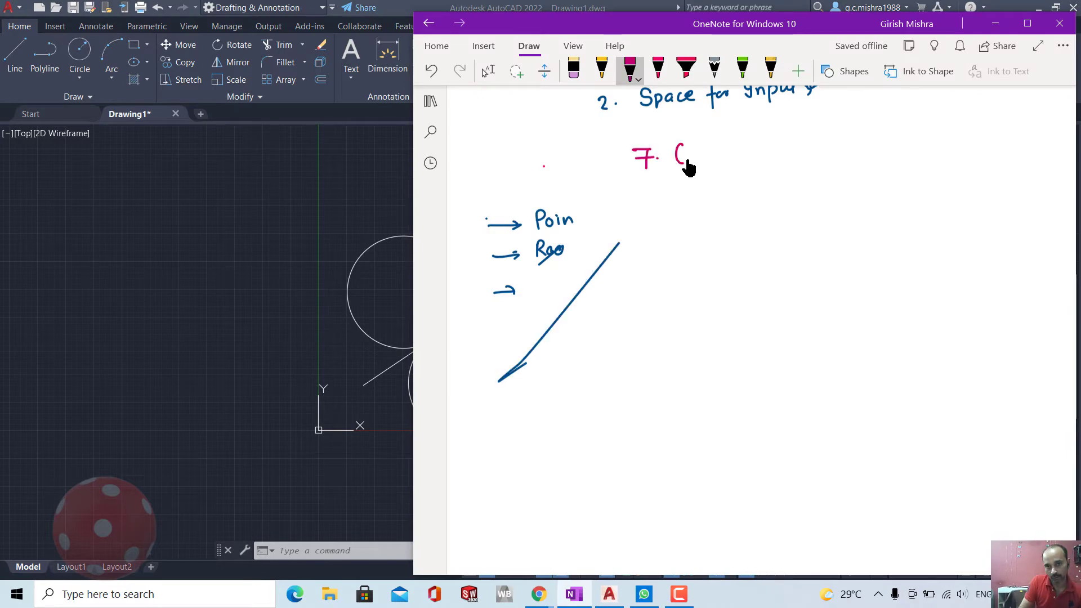
pyautogui.moveTo(688, 146)
pyautogui.mouseDown()
pyautogui.moveTo(701, 164)
pyautogui.moveTo(798, 148)
pyautogui.mouseUp()
pyautogui.moveTo(675, 175); pyautogui.dragTo(797, 165)
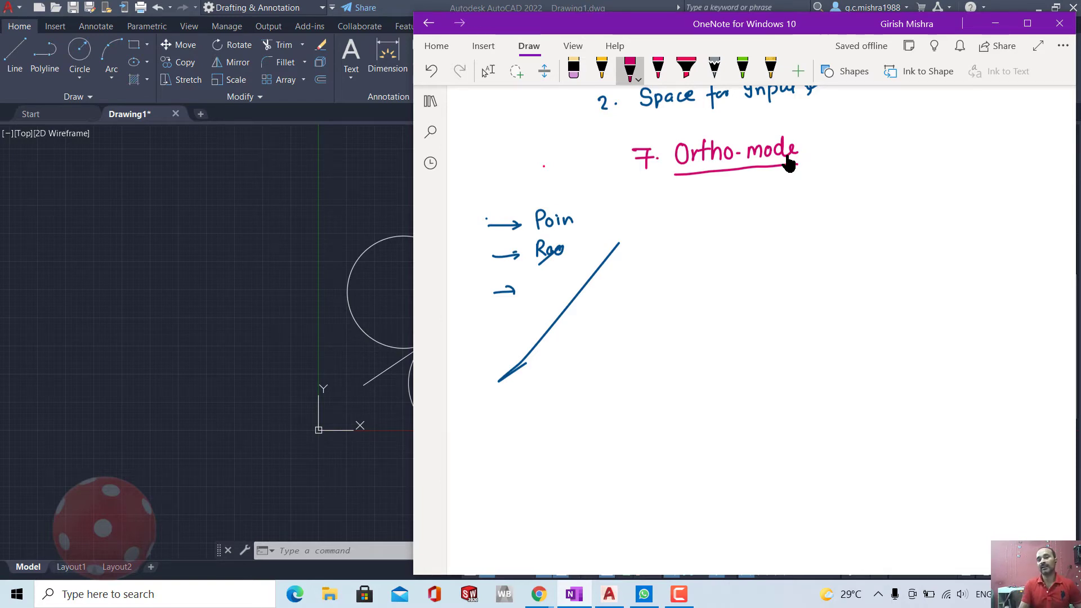
# Sketch a horizontal and a vertical arrow from a shared corner under the Ortho-mode heading, plus a right-angled line below them
pyautogui.moveTo(732, 277); pyautogui.dragTo(841, 271)
pyautogui.moveTo(725, 191); pyautogui.dragTo(728, 276)
pyautogui.moveTo(720, 196); pyautogui.dragTo(736, 193)
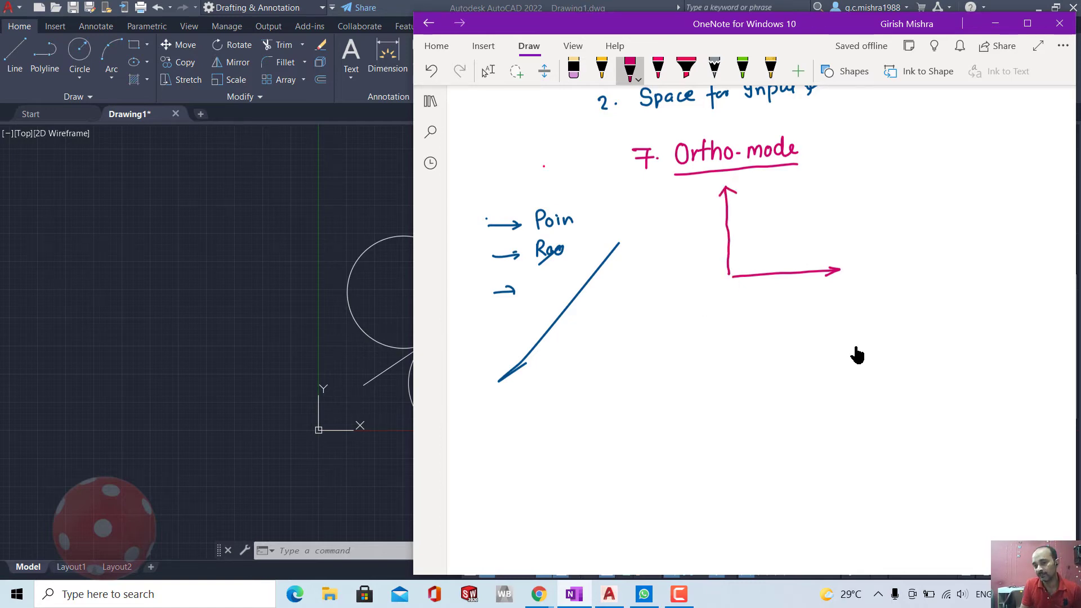
pyautogui.moveTo(817, 354)
pyautogui.mouseDown()
pyautogui.moveTo(947, 350)
pyautogui.moveTo(947, 270)
pyautogui.mouseUp()
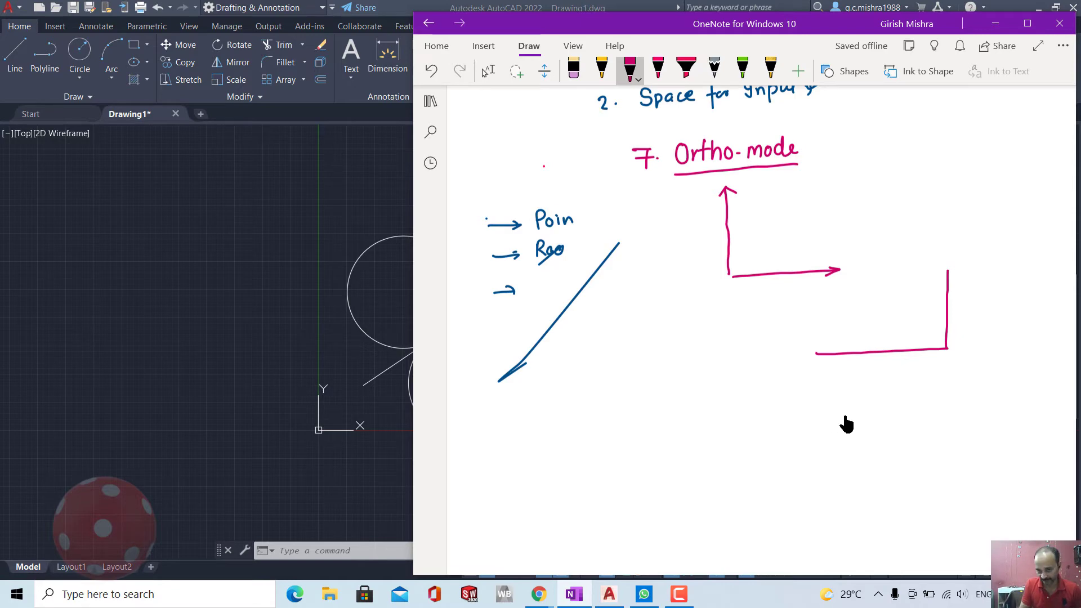
# Sketch two circled points side by side below the right-angled line and link them with a horizontal row of dots
pyautogui.moveTo(842, 422); pyautogui.dragTo(837, 424)
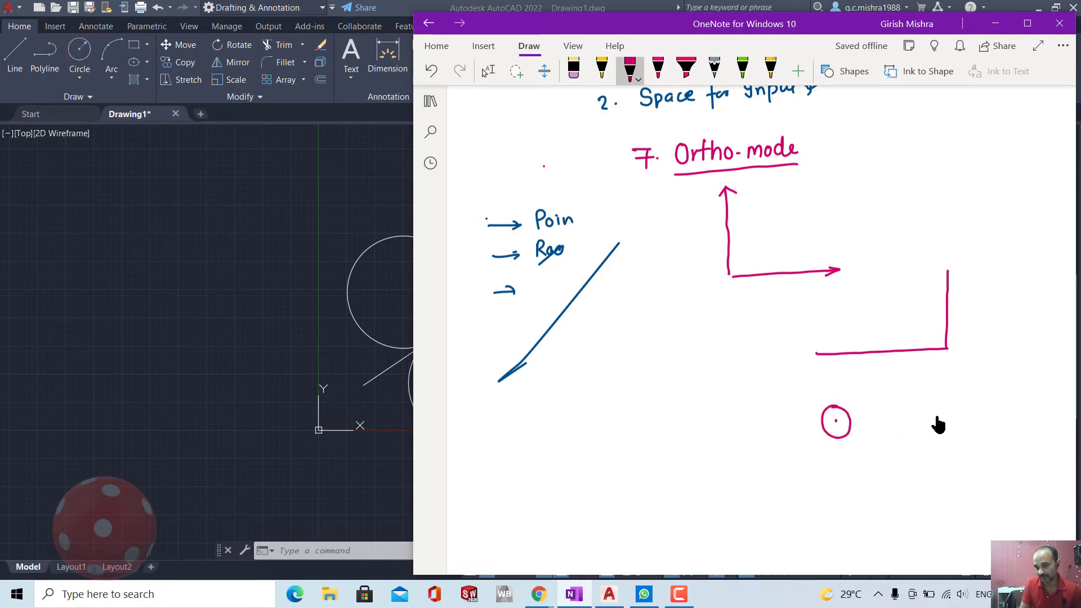
pyautogui.moveTo(938, 425); pyautogui.dragTo(935, 423)
pyautogui.moveTo(929, 413); pyautogui.dragTo(934, 412)
pyautogui.click(912, 415)
pyautogui.click(899, 416)
pyautogui.click(881, 417)
pyautogui.click(860, 417)
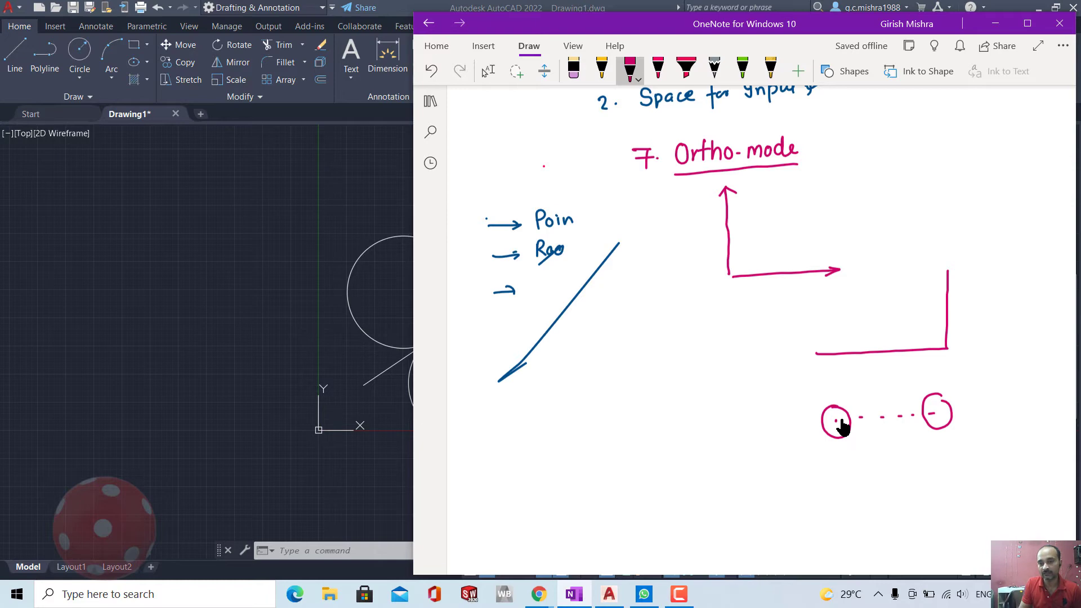
# Sketch a vertical row of dots rising from the first circled point to another circle at the start of the right-angled line
pyautogui.click(811, 418)
pyautogui.click(834, 418)
pyautogui.click(834, 409)
pyautogui.click(833, 400)
pyautogui.click(832, 391)
pyautogui.click(831, 379)
pyautogui.moveTo(828, 355)
pyautogui.mouseDown()
pyautogui.moveTo(833, 318)
pyautogui.moveTo(820, 323)
pyautogui.moveTo(843, 323)
pyautogui.mouseUp()
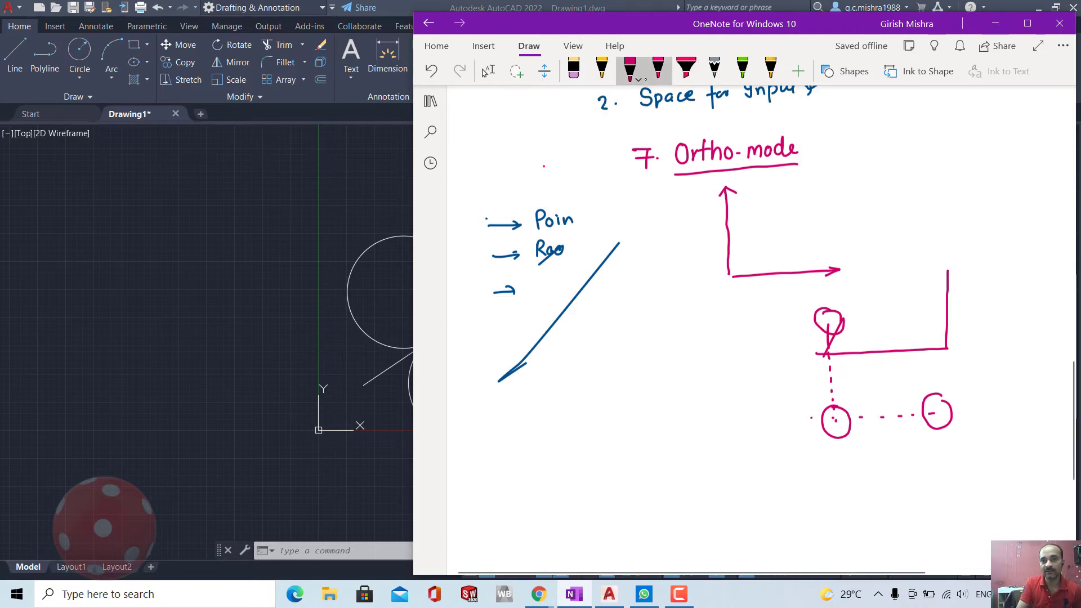
# With the blue pen, scribble between the dotted paths and sketch a sloping line beside the axis arrows
pyautogui.click(630, 70)
pyautogui.click(722, 189)
pyautogui.click(852, 231)
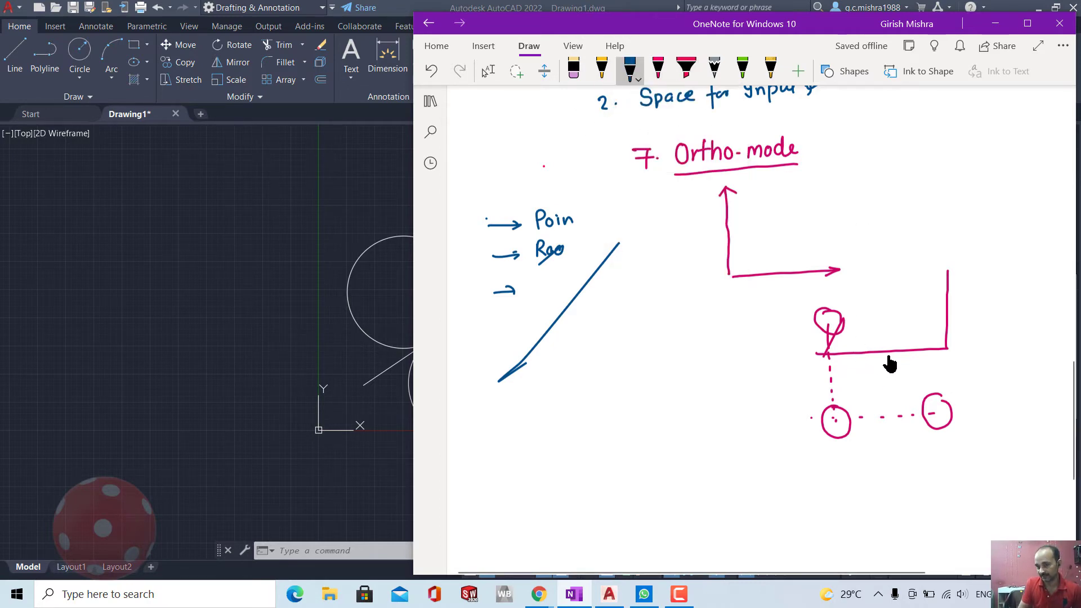
pyautogui.moveTo(853, 381); pyautogui.dragTo(898, 408)
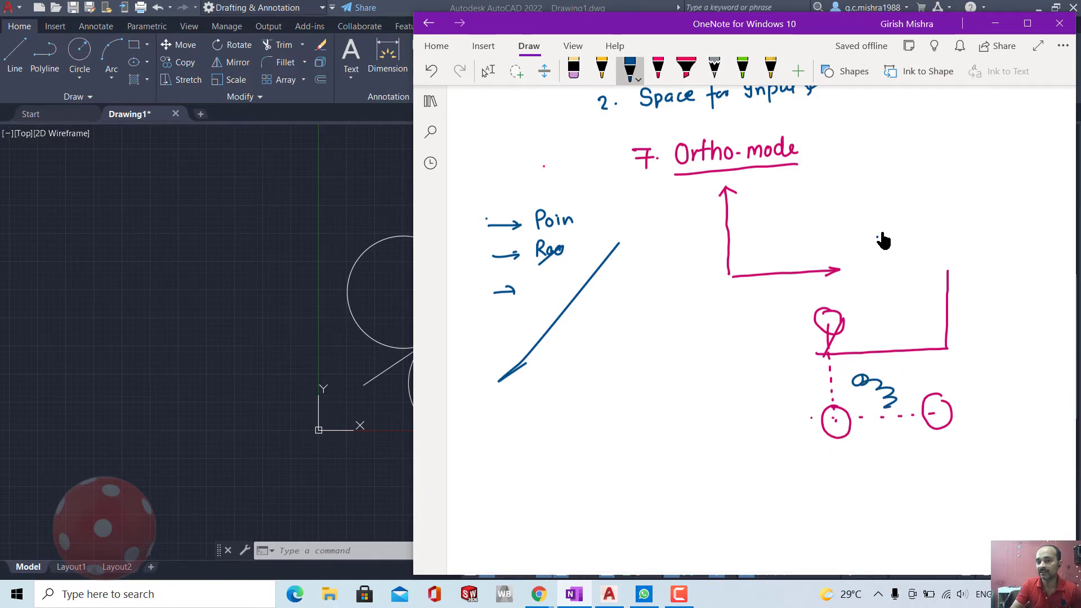
pyautogui.moveTo(877, 237); pyautogui.dragTo(905, 215)
pyautogui.moveTo(950, 184); pyautogui.dragTo(878, 234)
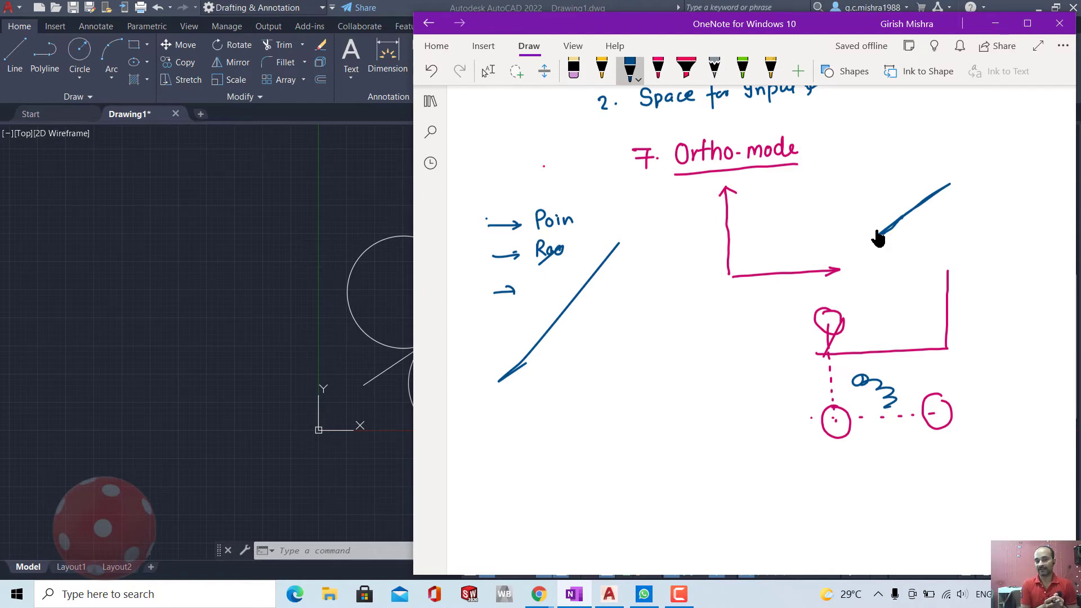
# Return to AutoCAD, turn Ortho Mode on, and draw a horizontal line followed by a vertical line upward in the empty area beside the chain
pyautogui.click(995, 23)
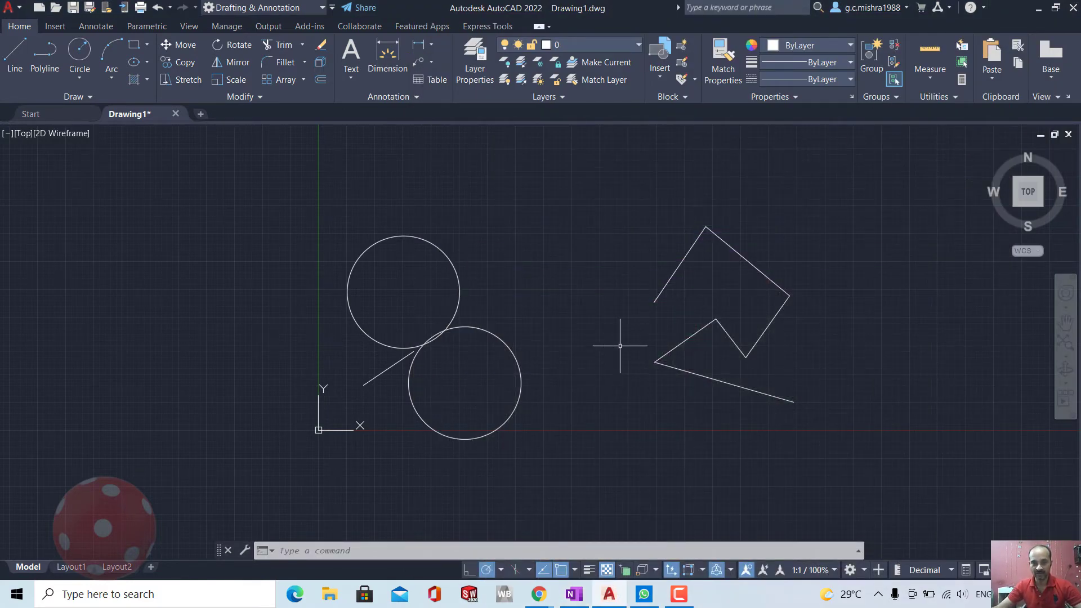
pyautogui.moveTo(590, 350); pyautogui.dragTo(293, 363, button='middle')
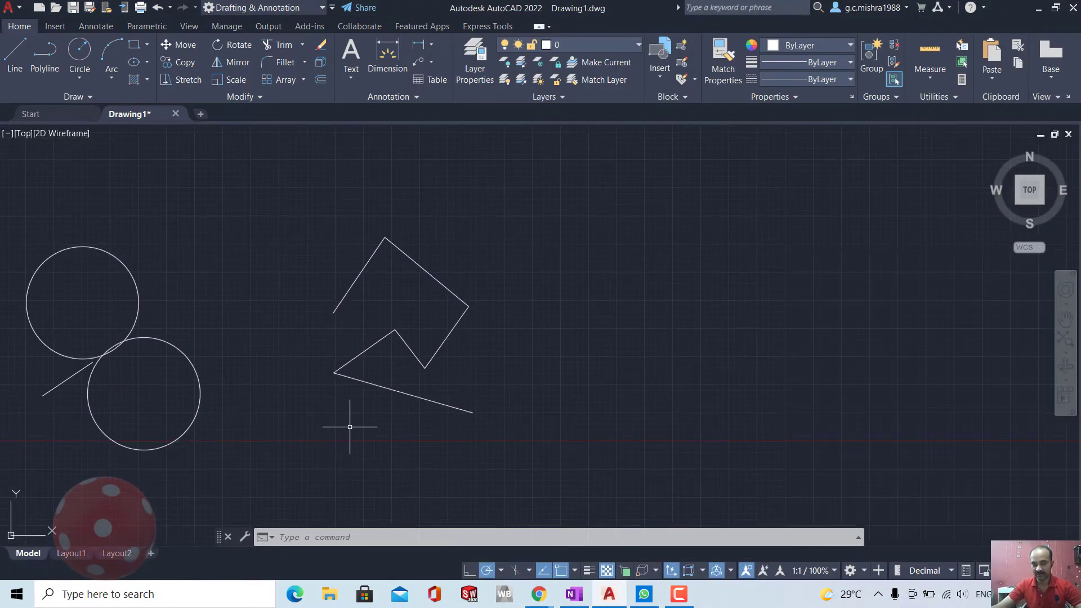
pyautogui.click(469, 572)
pyautogui.click(15, 56)
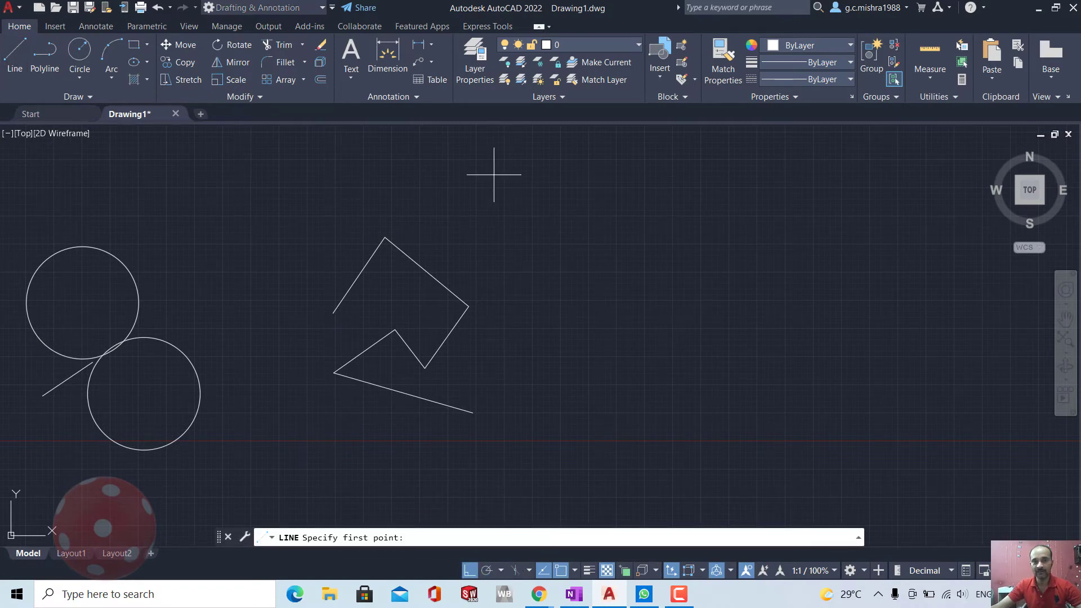
pyautogui.click(590, 323)
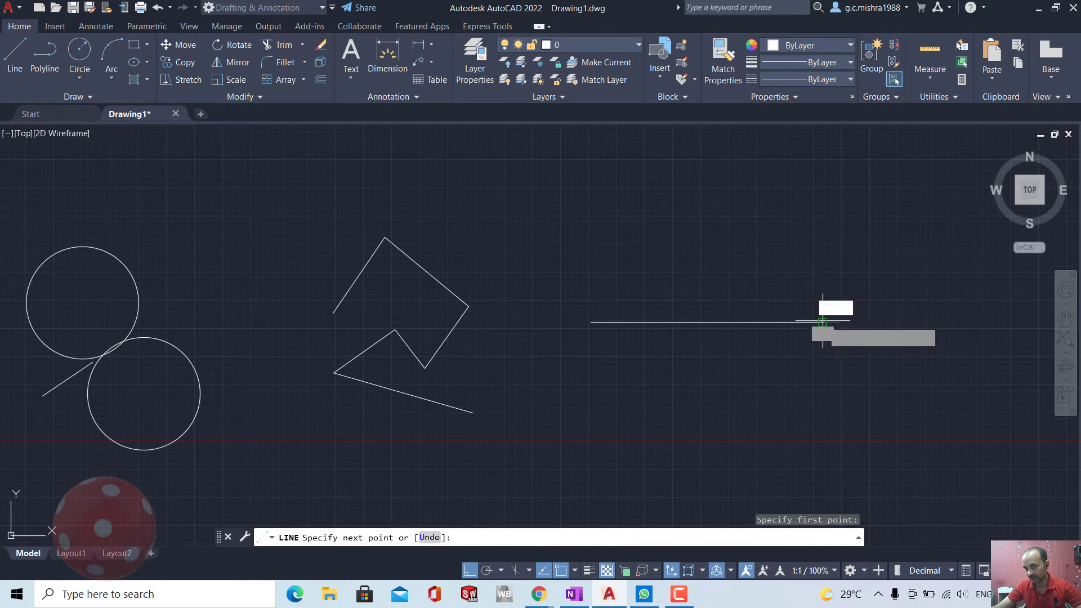
pyautogui.click(823, 323)
pyautogui.click(817, 159)
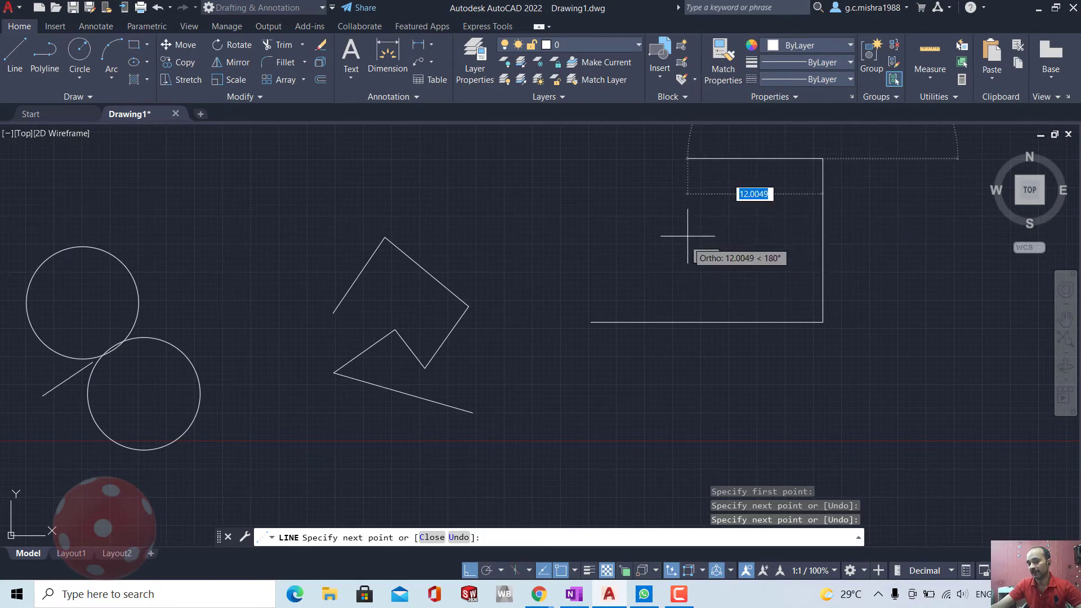
pyautogui.press('Escape')
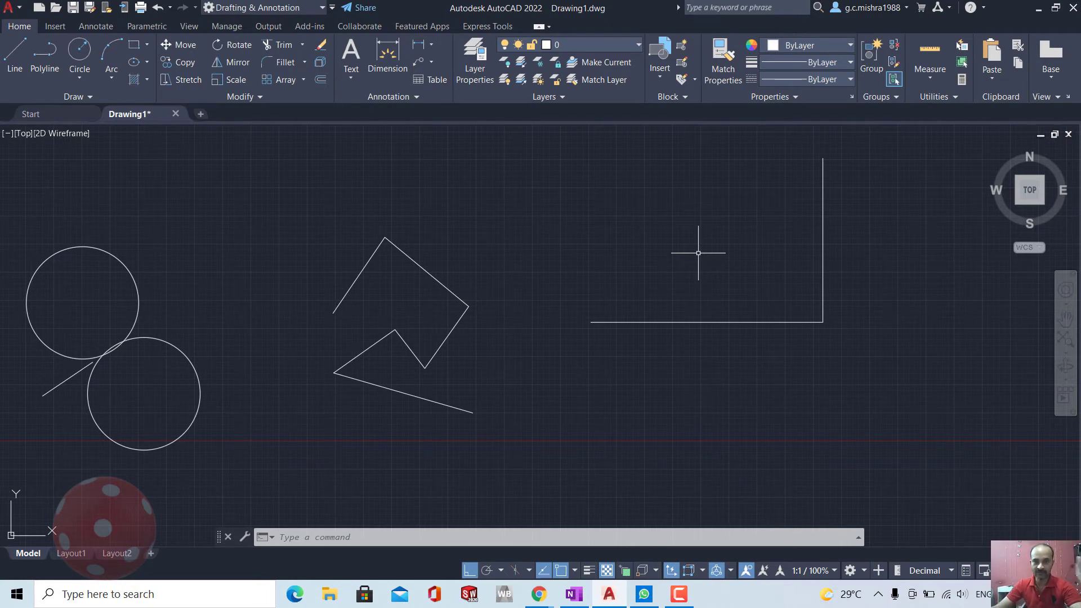
# Delete the upper of the two circles
pyautogui.click(109, 255)
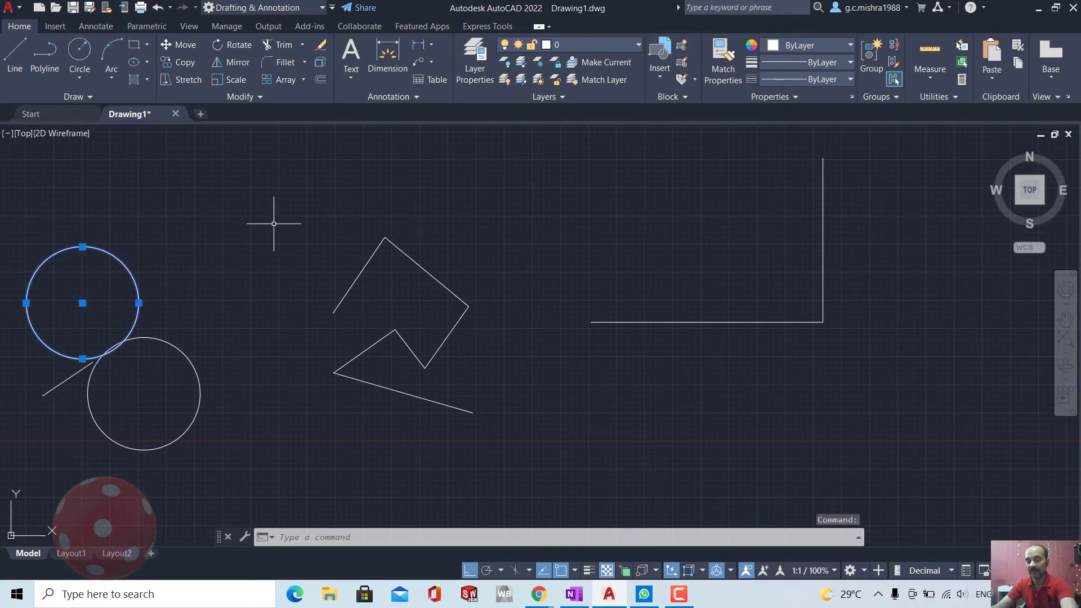
pyautogui.press('Delete')
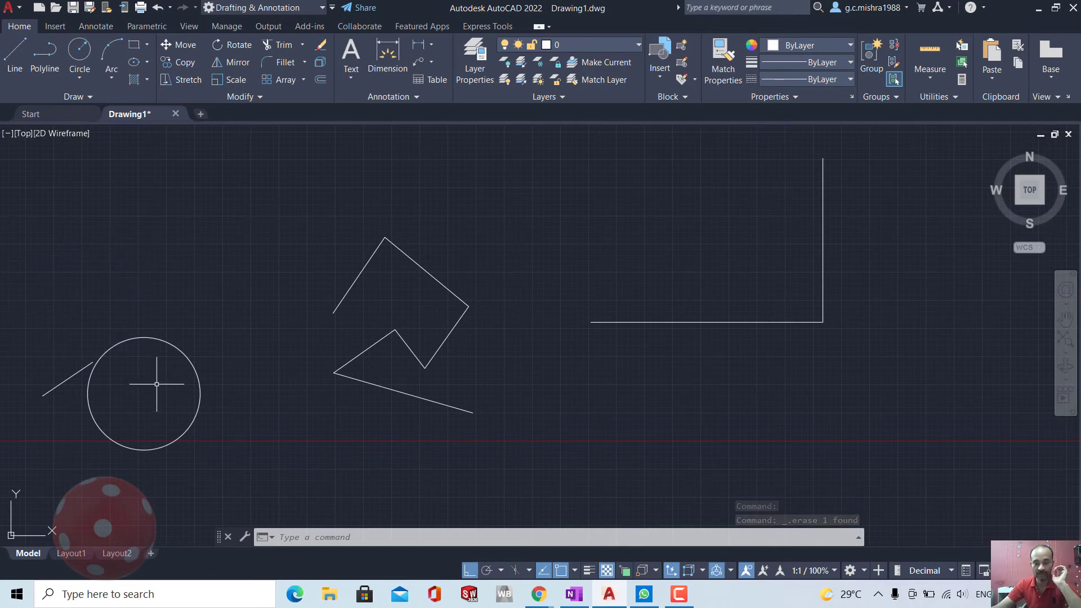
# Delete the remaining circle and undo both circle deletions
pyautogui.click(171, 343)
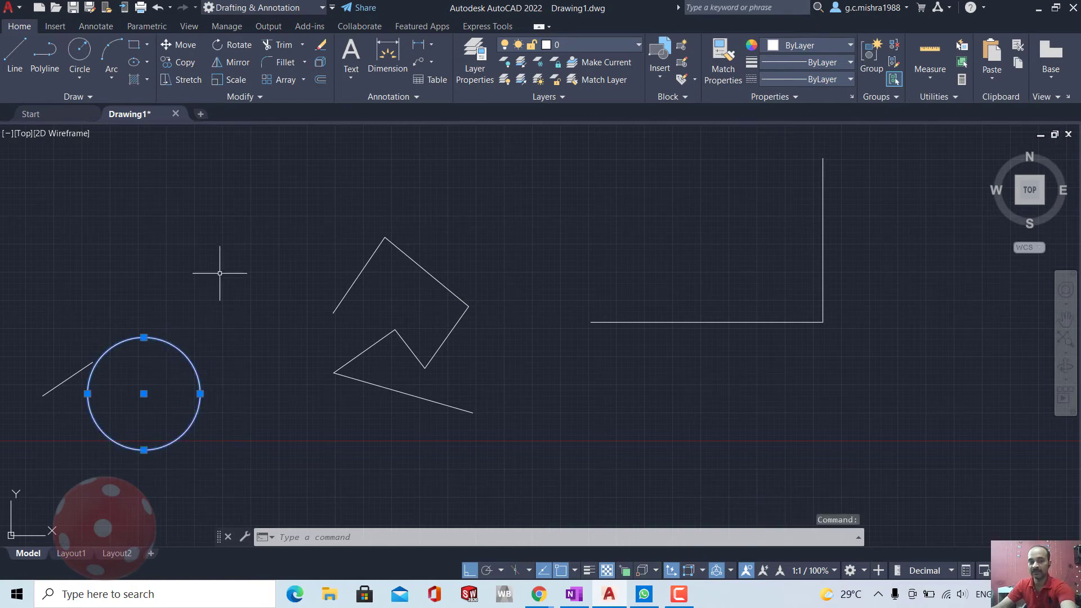
pyautogui.press('Delete')
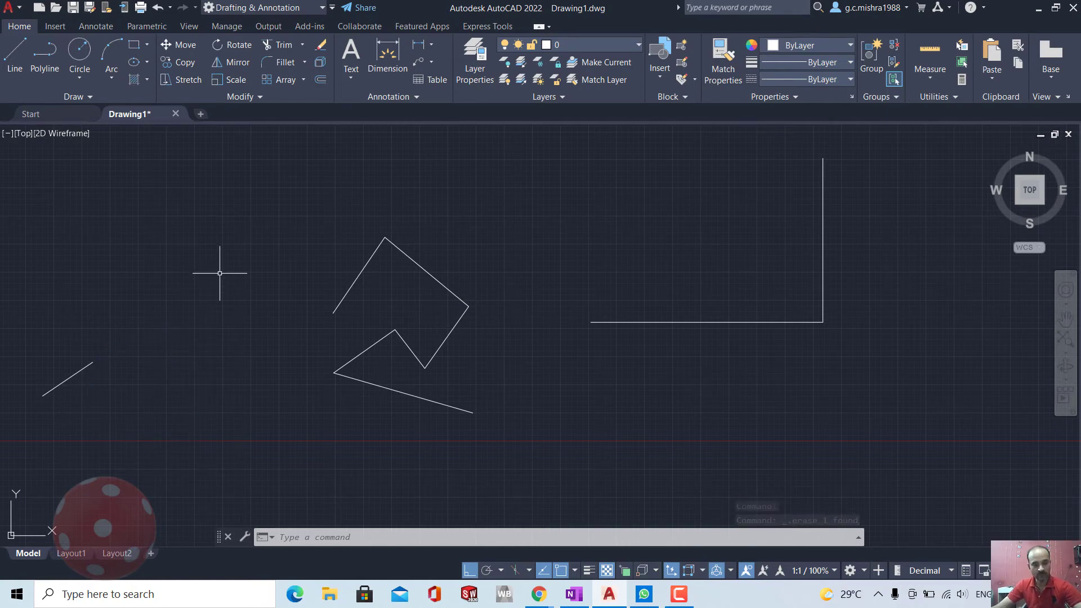
pyautogui.hotkey('ctrl', 'z')
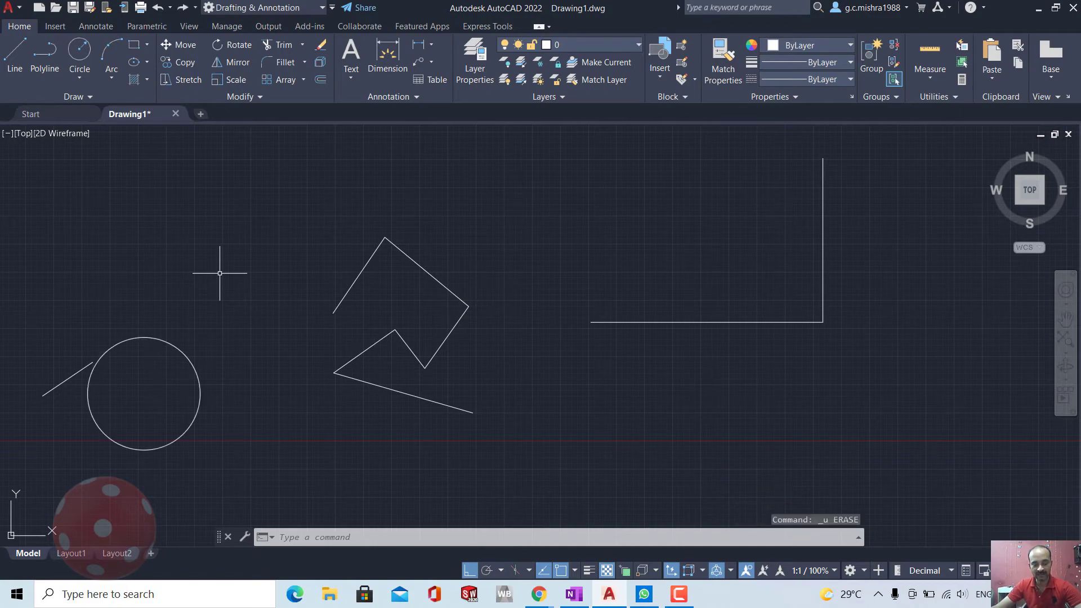
pyautogui.hotkey('ctrl', 'z')
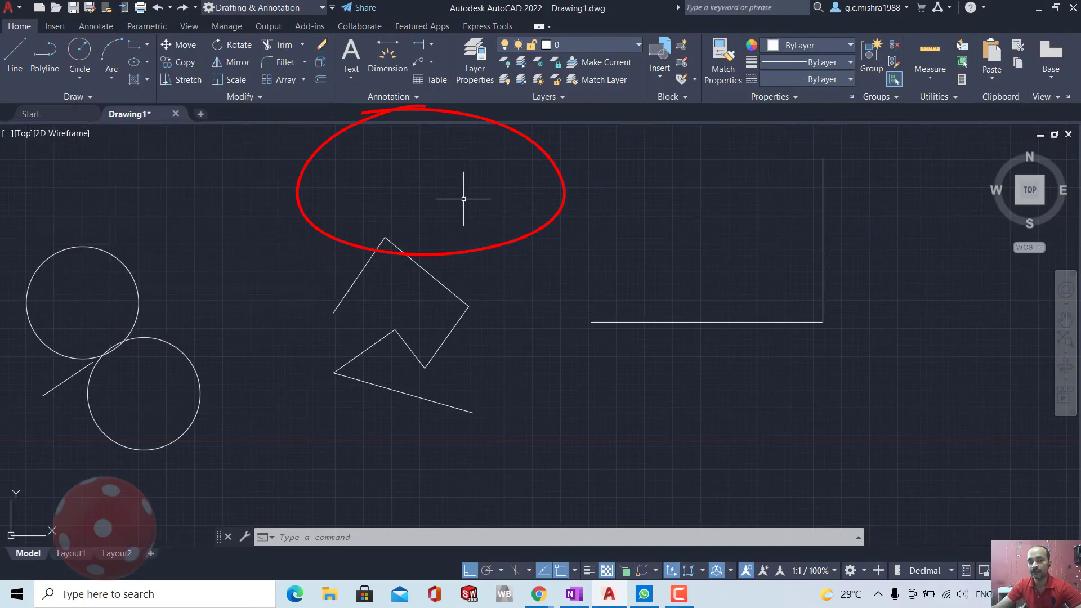
# Remove the upper circle with the Erase command
pyautogui.click(321, 48)
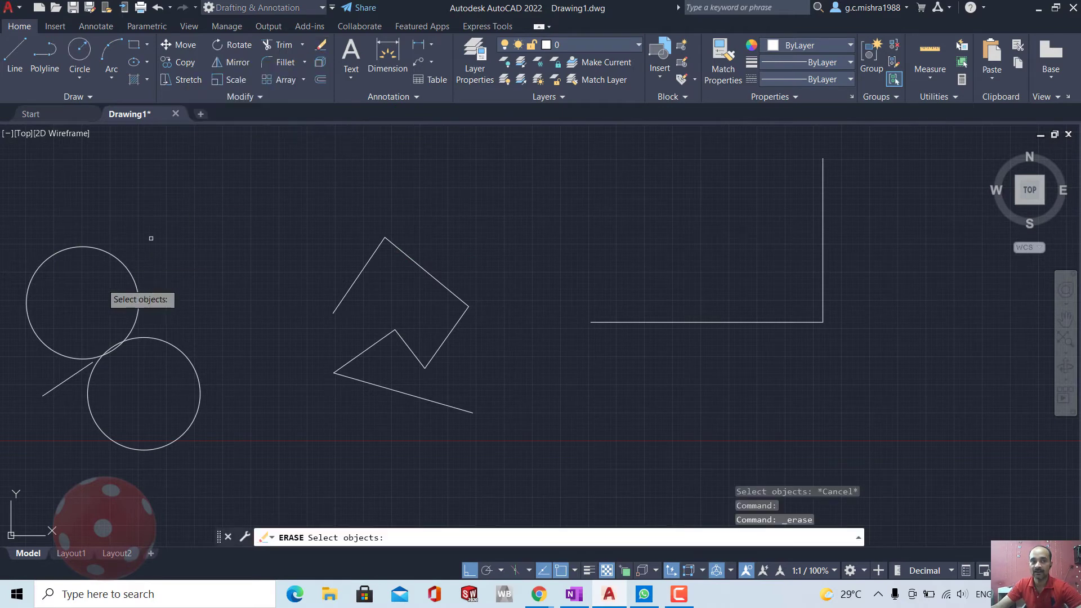
pyautogui.click(115, 253)
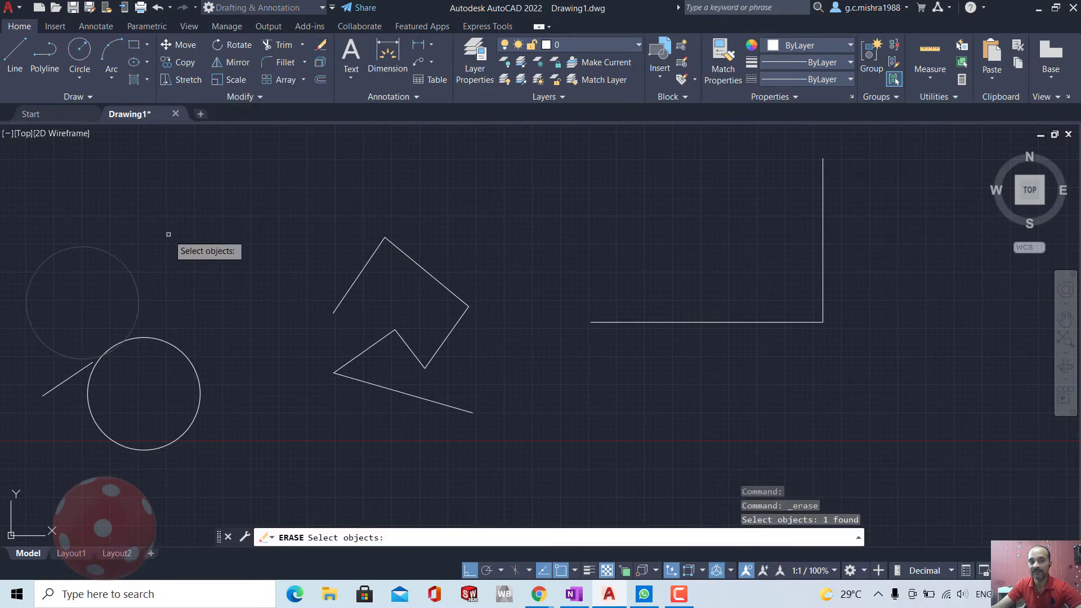
pyautogui.press('Return')
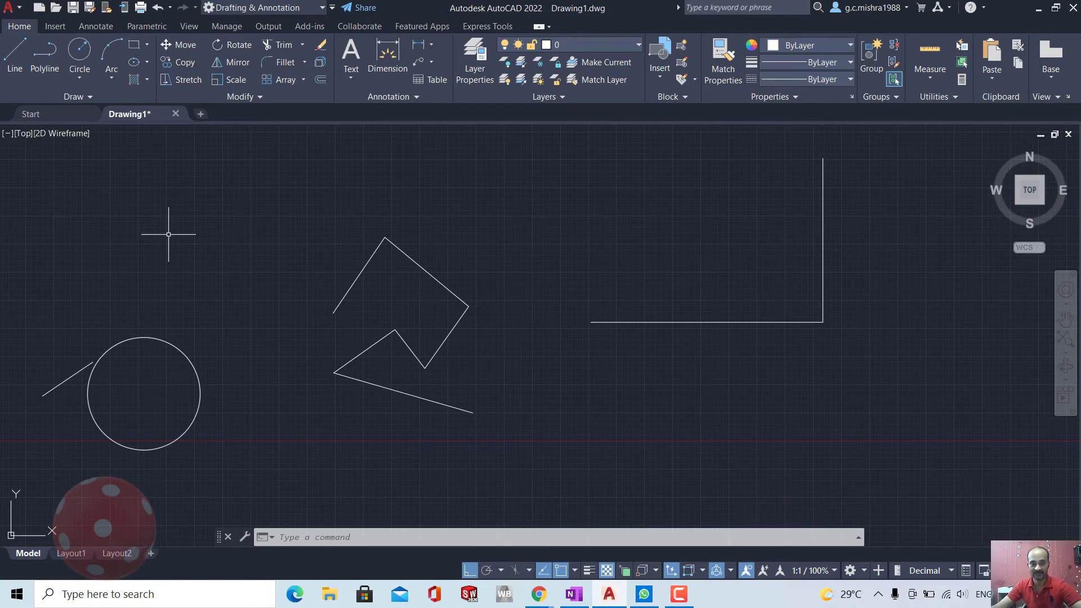
# Delete the lower circle without starting the Erase command, and undo the removal of both circles
pyautogui.click(169, 342)
pyautogui.press('Delete')
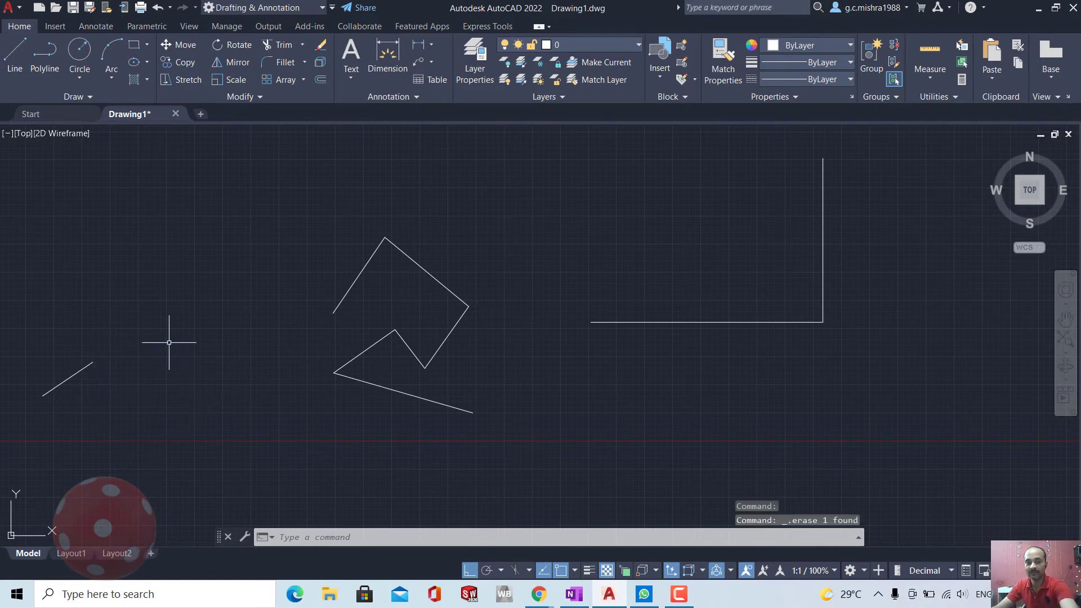
pyautogui.hotkey('ctrl', 'z')
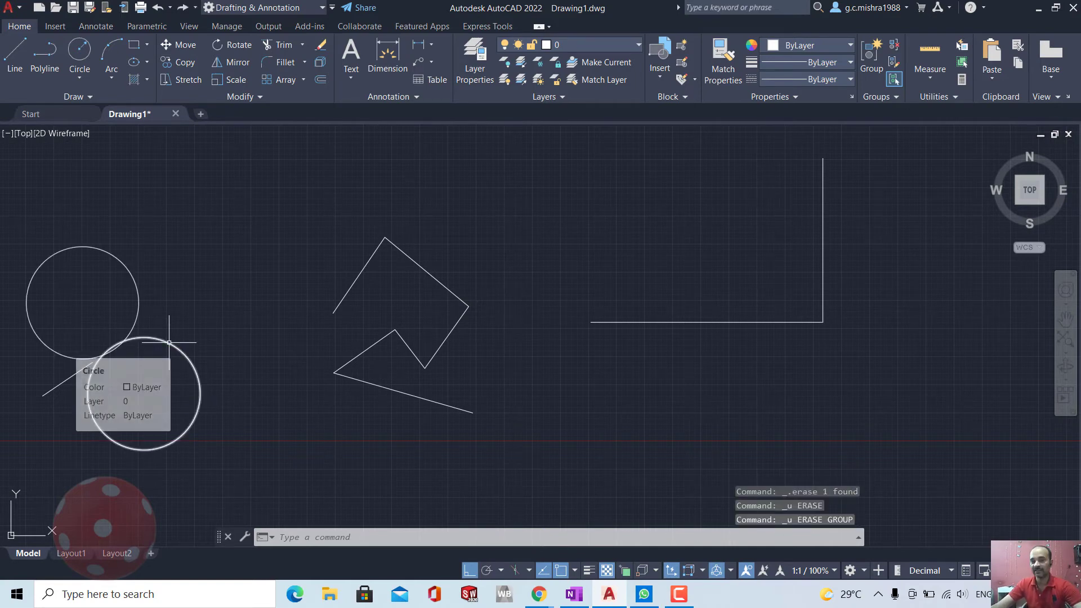
pyautogui.hotkey('ctrl', 'z')
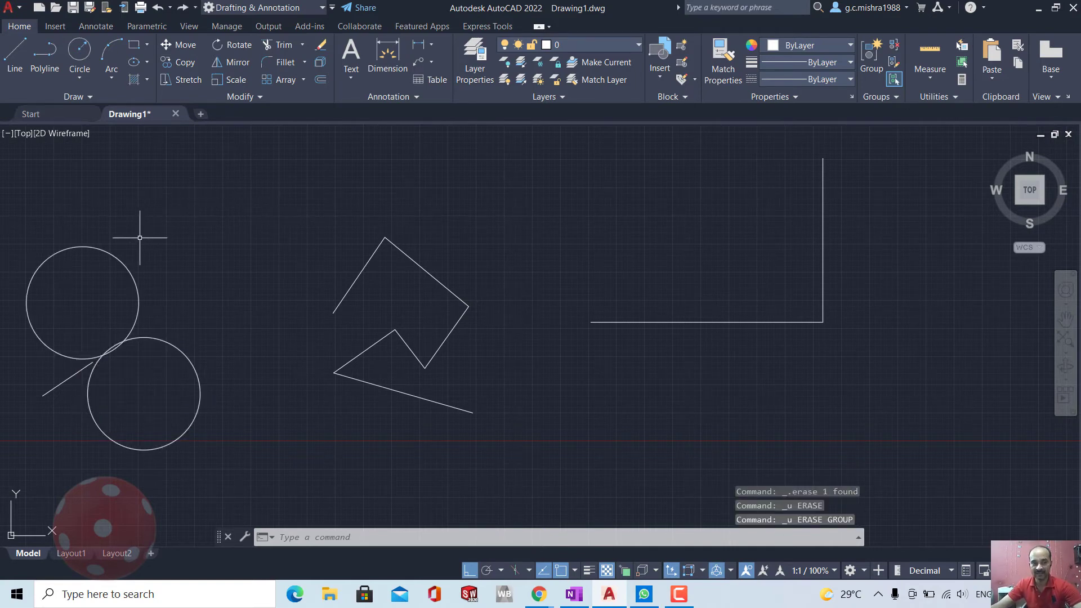
# Delete the upper circle by selecting it directly, and remove the lower circle with the Erase command
pyautogui.click(122, 261)
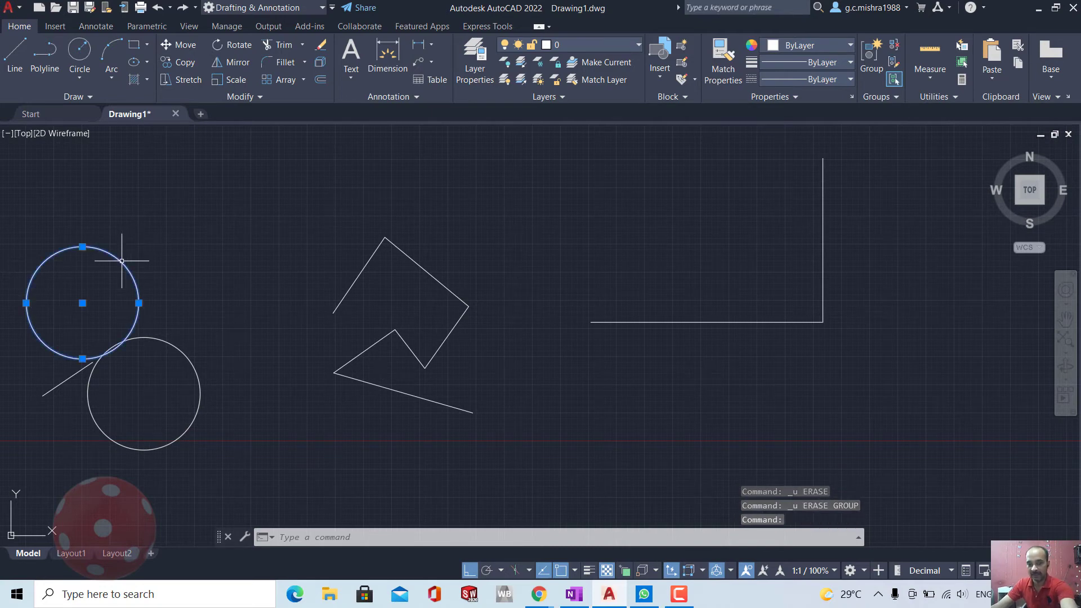
pyautogui.press('Delete')
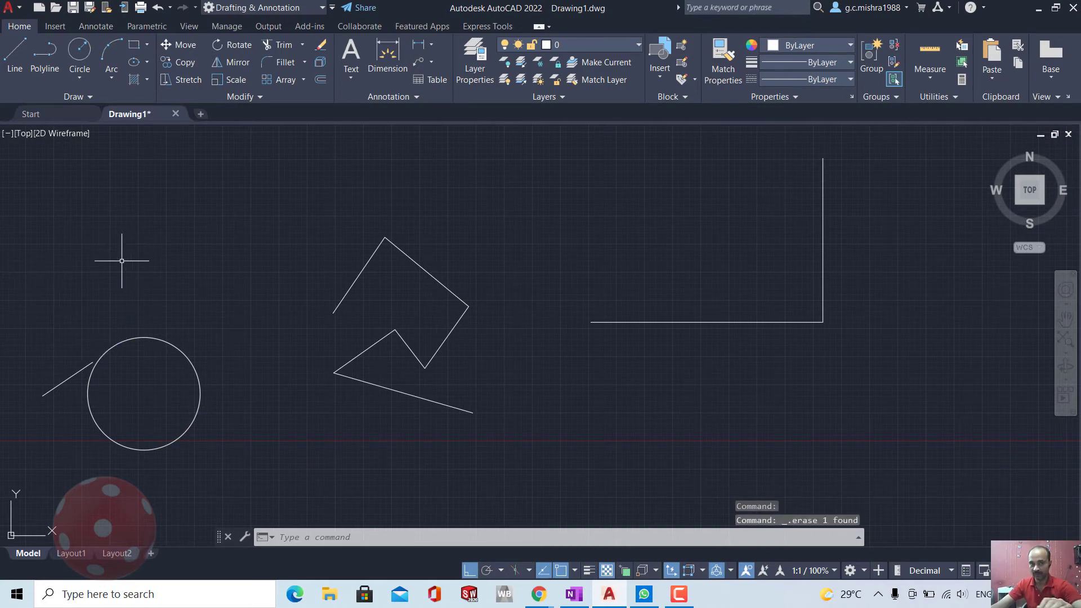
pyautogui.click(321, 45)
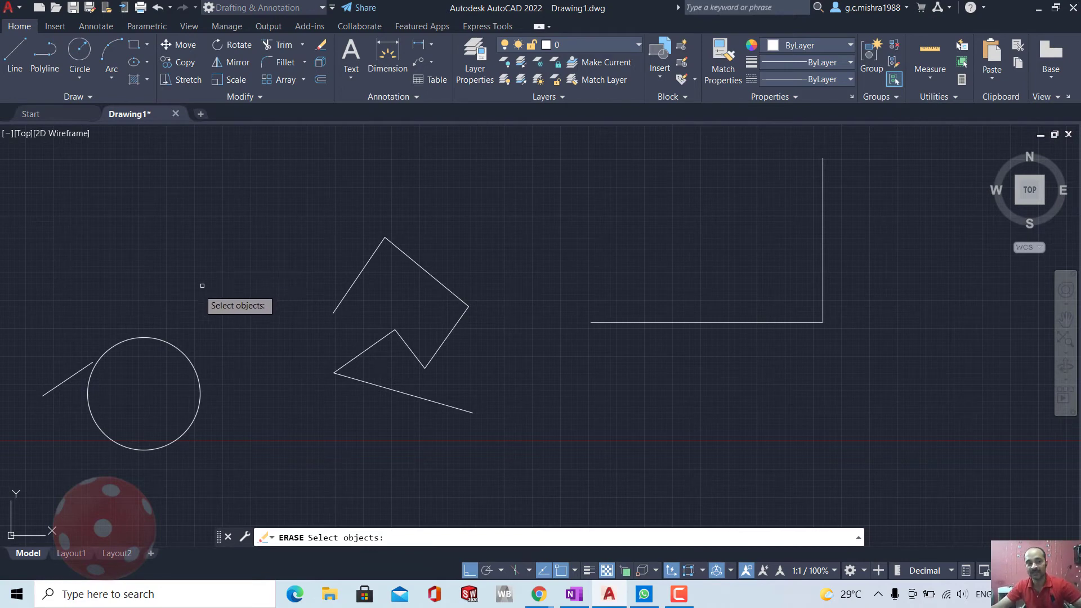
pyautogui.click(173, 348)
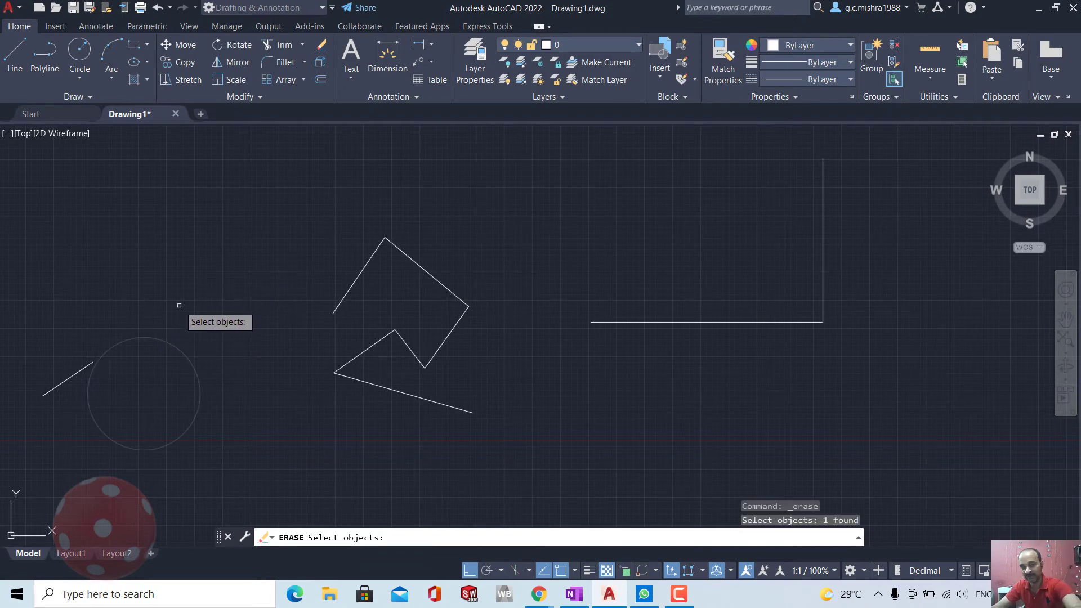
pyautogui.press('Return')
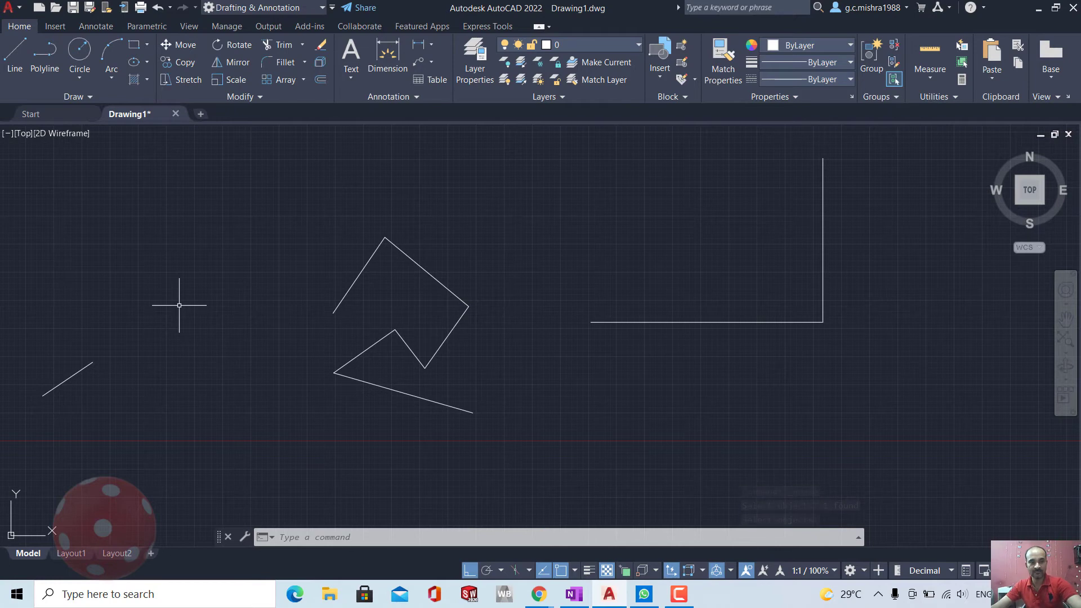
# Undo the erasure of the lower circle and delete that circle again by selecting it directly
pyautogui.hotkey('ctrl', 'a')
pyautogui.hotkey('ctrl', 'z')
pyautogui.press('Escape')
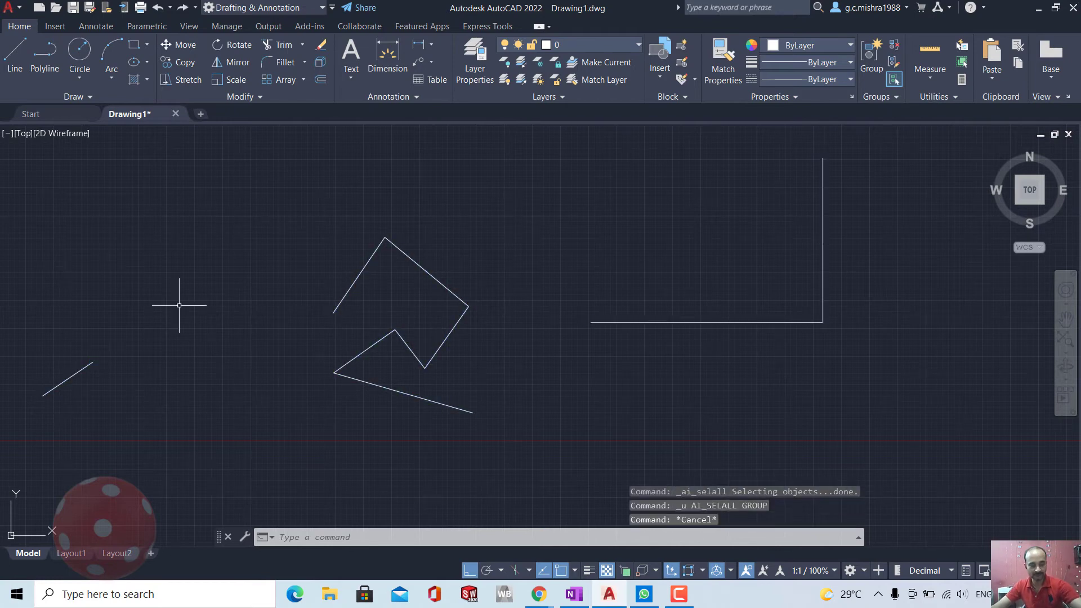
pyautogui.hotkey('ctrl', 'z')
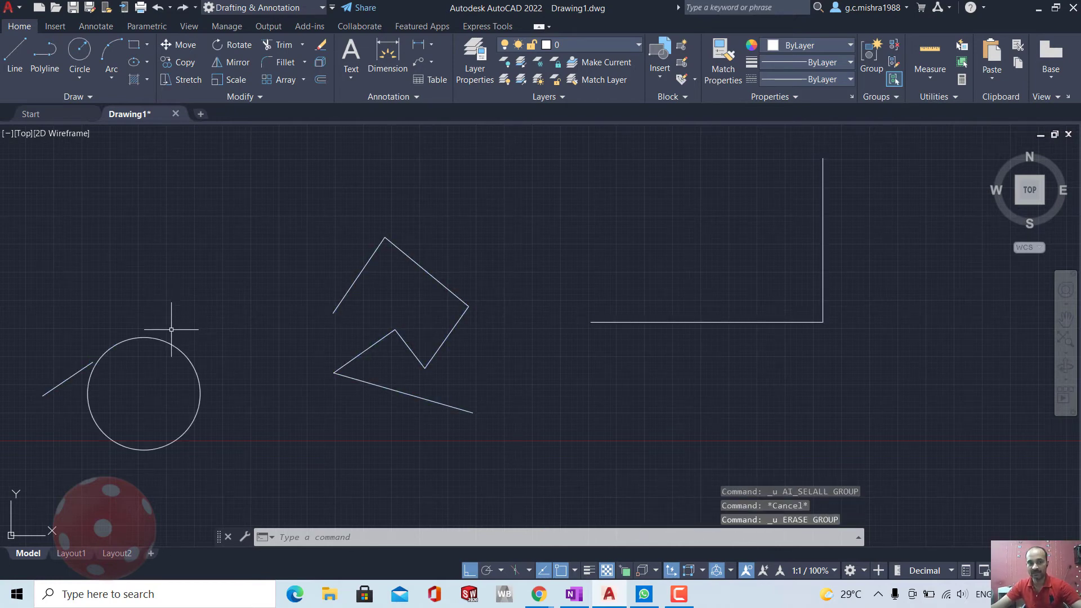
pyautogui.click(170, 346)
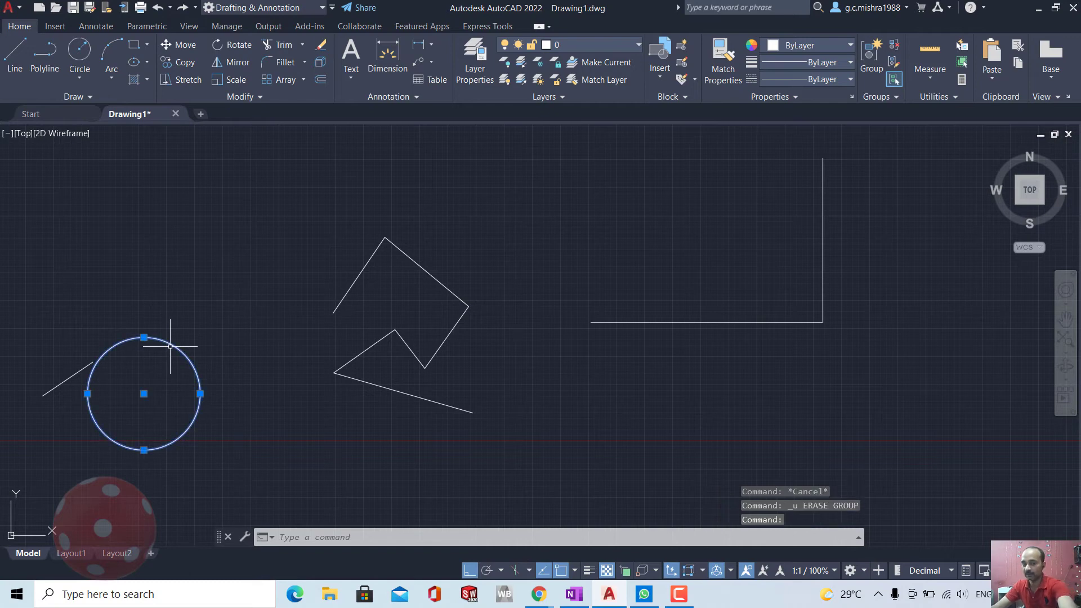
pyautogui.press('Delete')
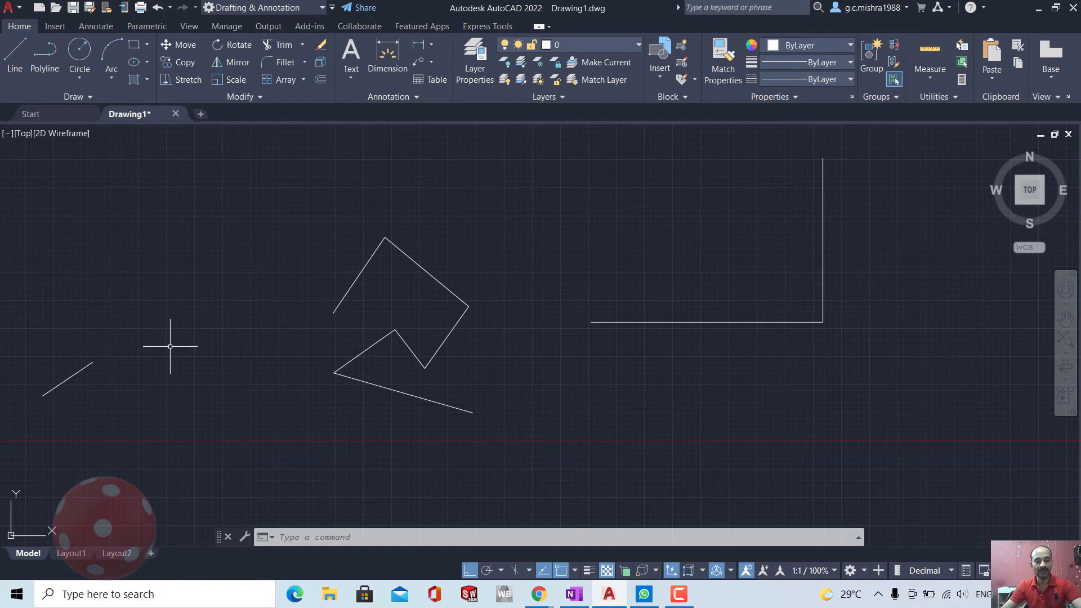
# Select and delete all remaining objects in the drawing, undo the deletion, and redo it
pyautogui.hotkey('ctrl', 'a')
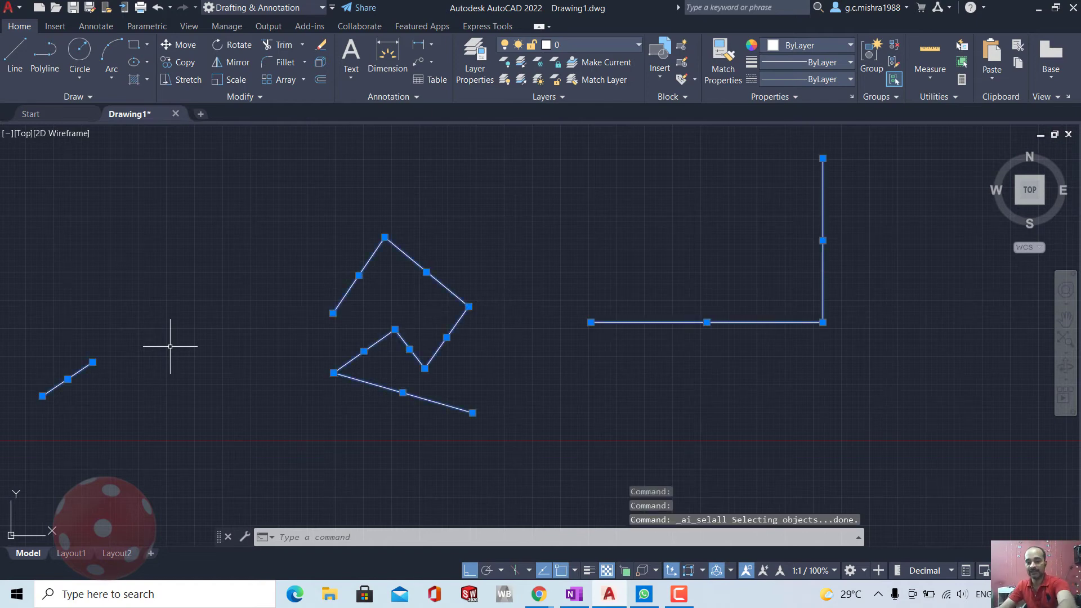
pyautogui.press('Delete')
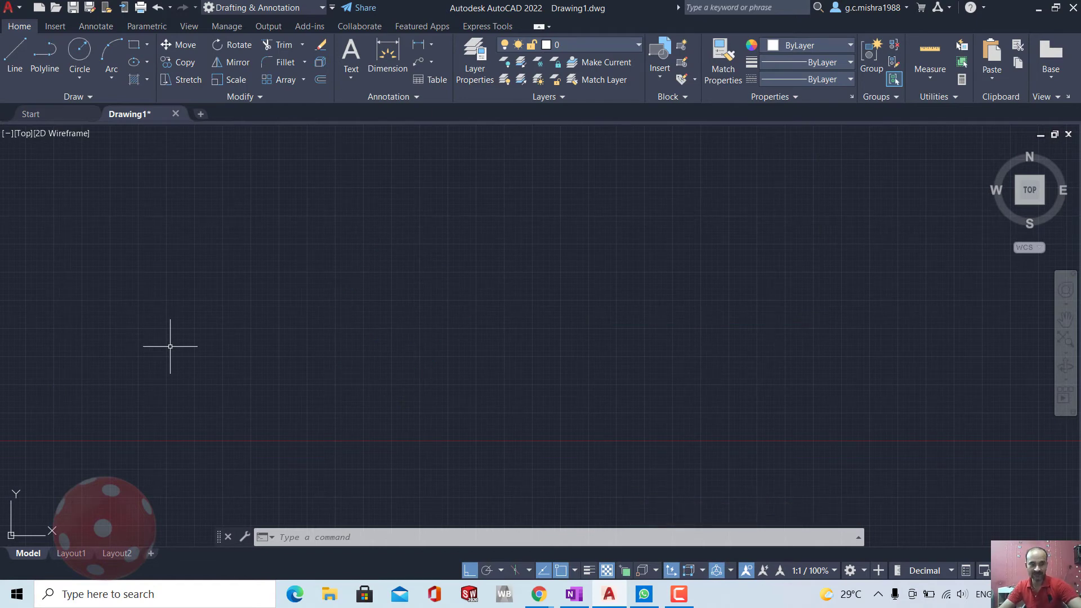
pyautogui.hotkey('ctrl', 'z')
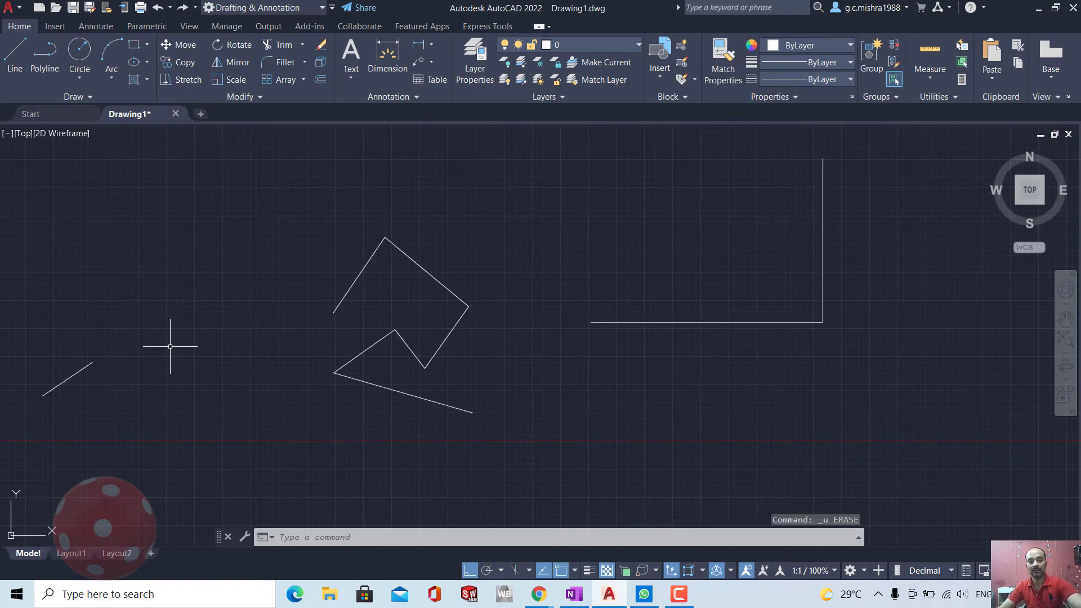
pyautogui.hotkey('ctrl', 'y')
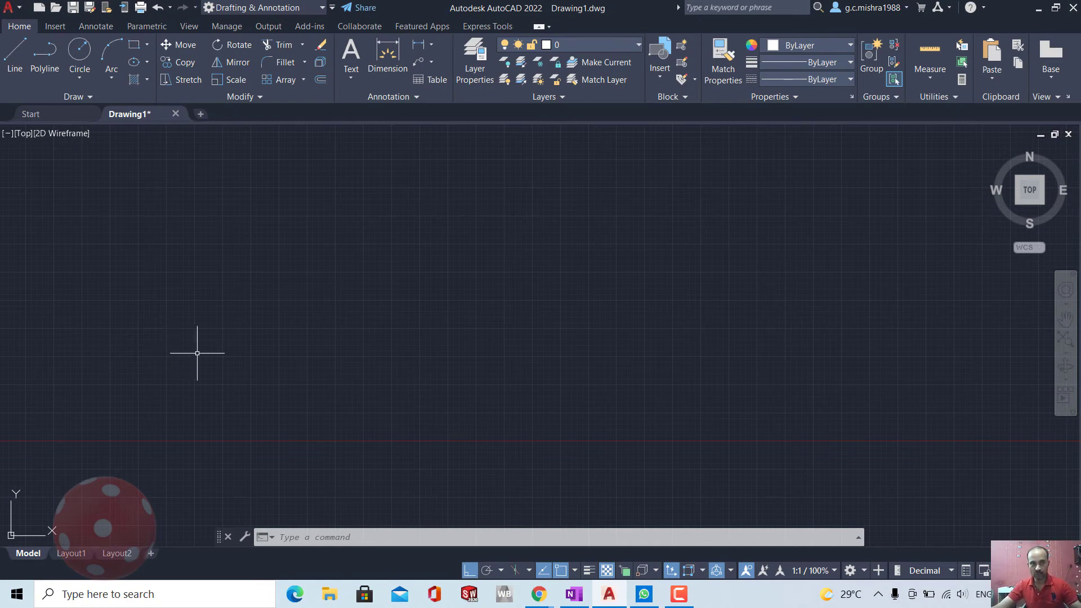
# Examine the history list of commands that can be undone and close it without undoing anything
pyautogui.click(170, 8)
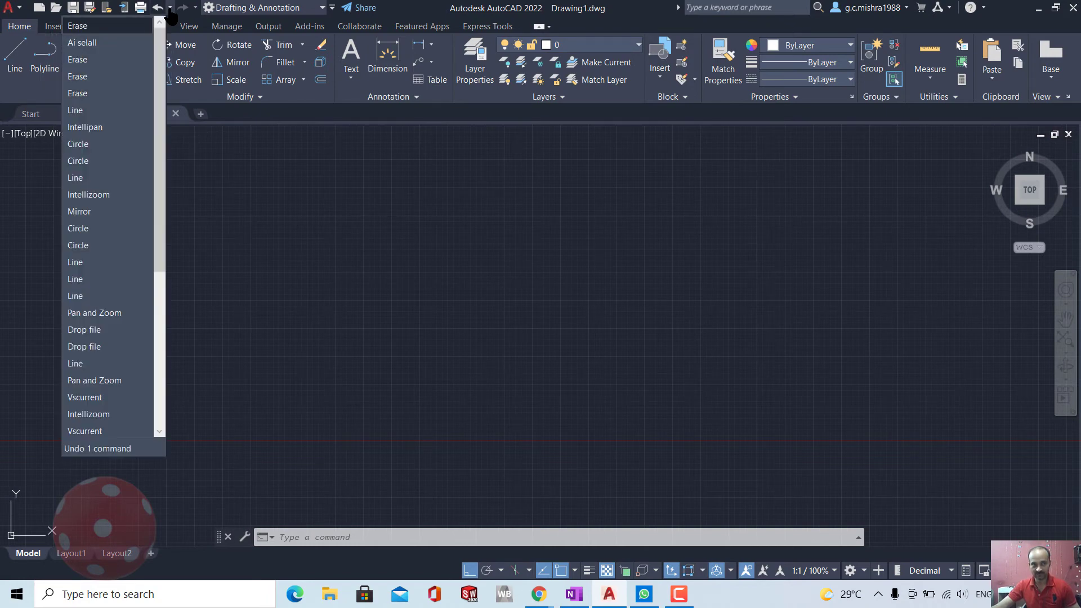
pyautogui.click(169, 8)
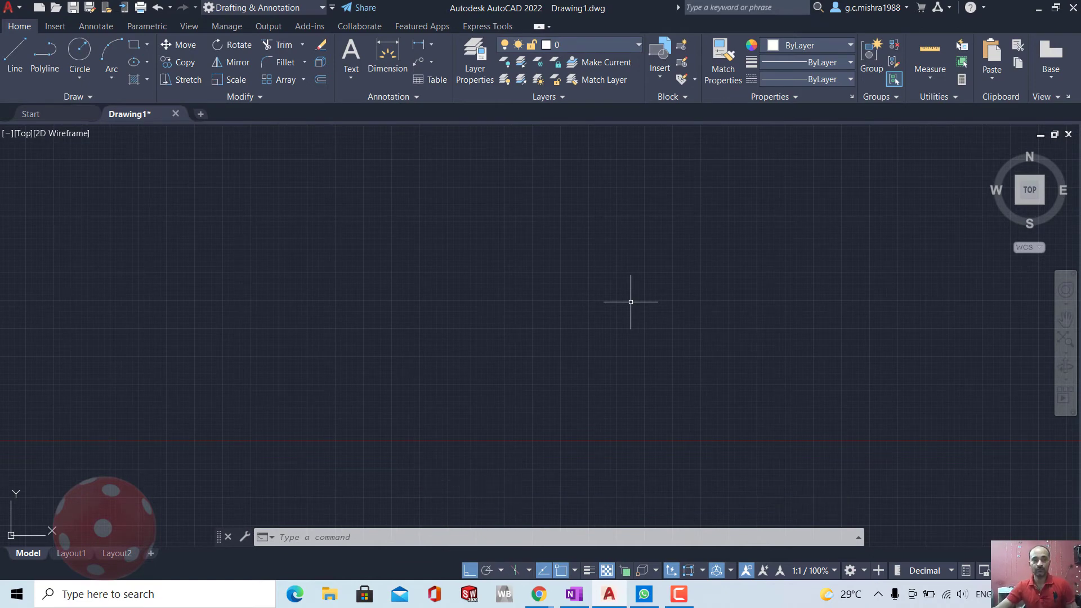
# With Ortho Mode on, draw a horizontal line about 19 units long followed by a vertical line upward from its right end
pyautogui.click(14, 70)
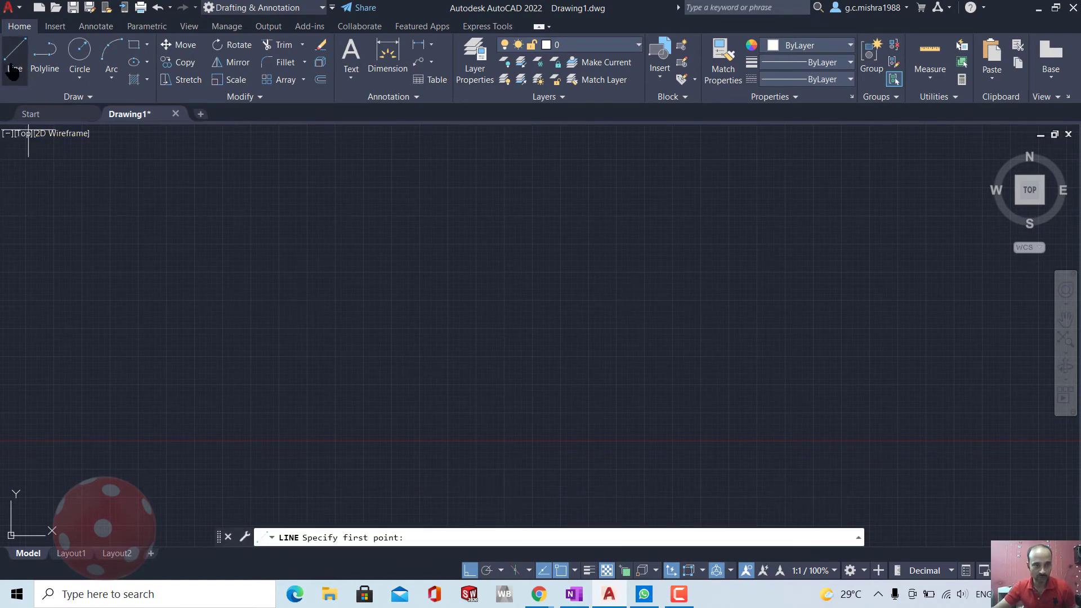
pyautogui.click(291, 356)
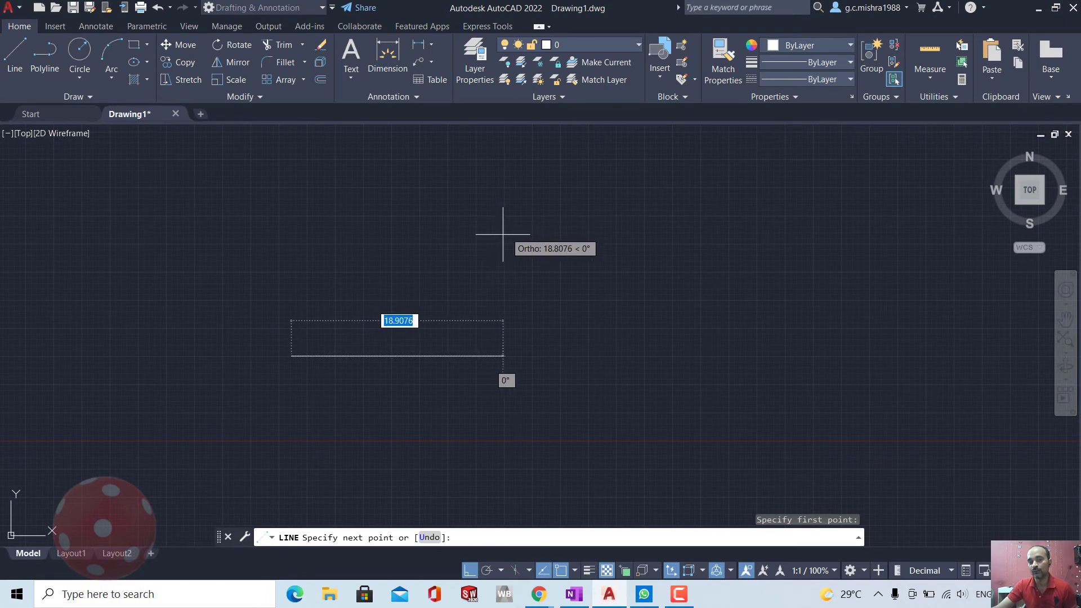
pyautogui.click(501, 282)
pyautogui.click(503, 225)
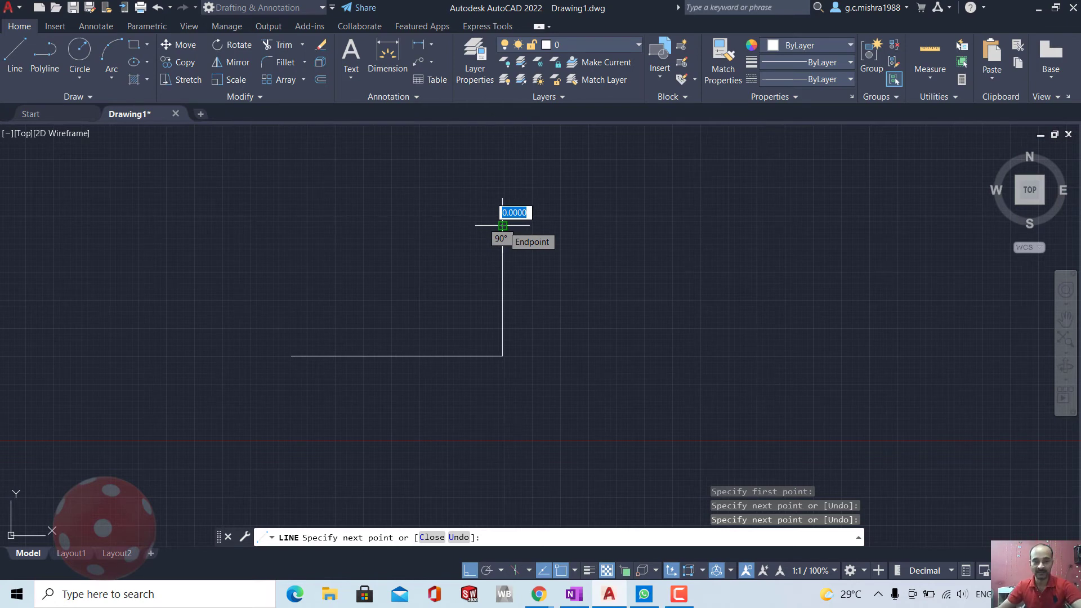
pyautogui.press('Escape')
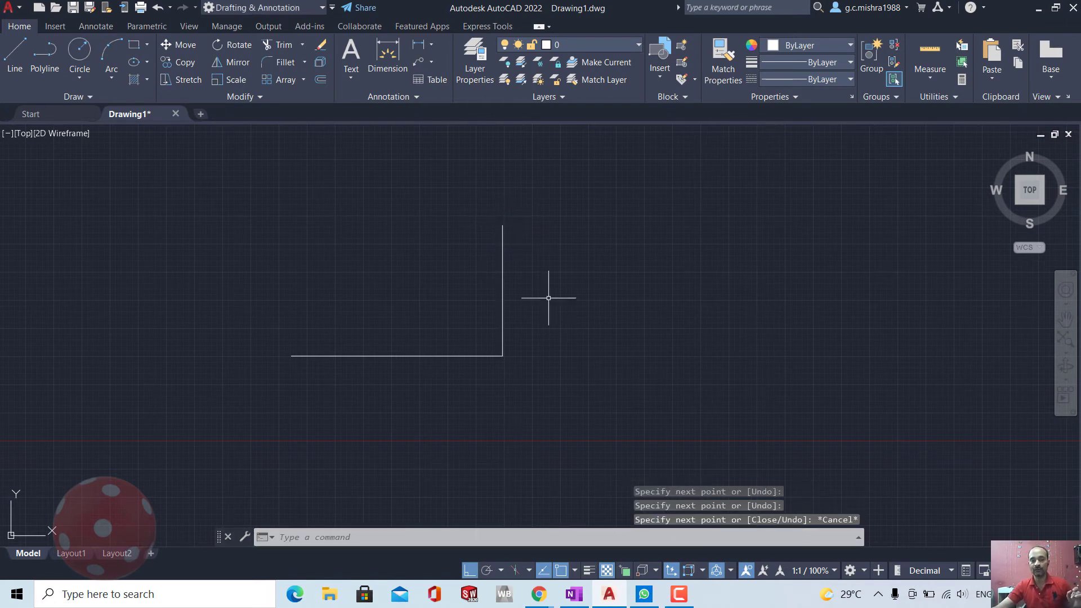
# With Ortho Mode still on, draw a line about 17.66 units long at a 60° angle beside the right-angled lines
pyautogui.click(15, 61)
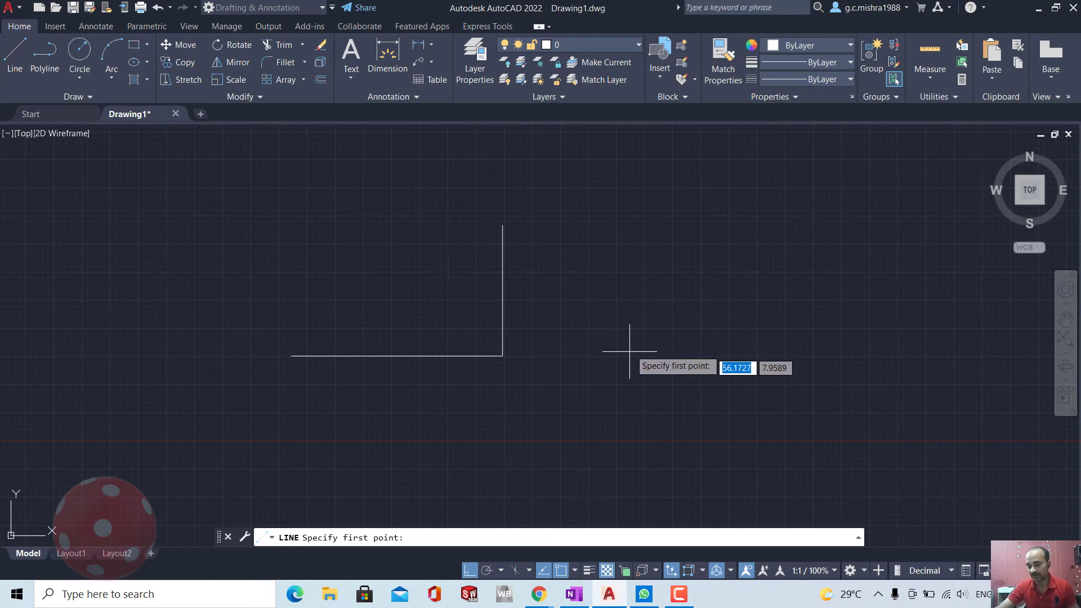
pyautogui.click(610, 344)
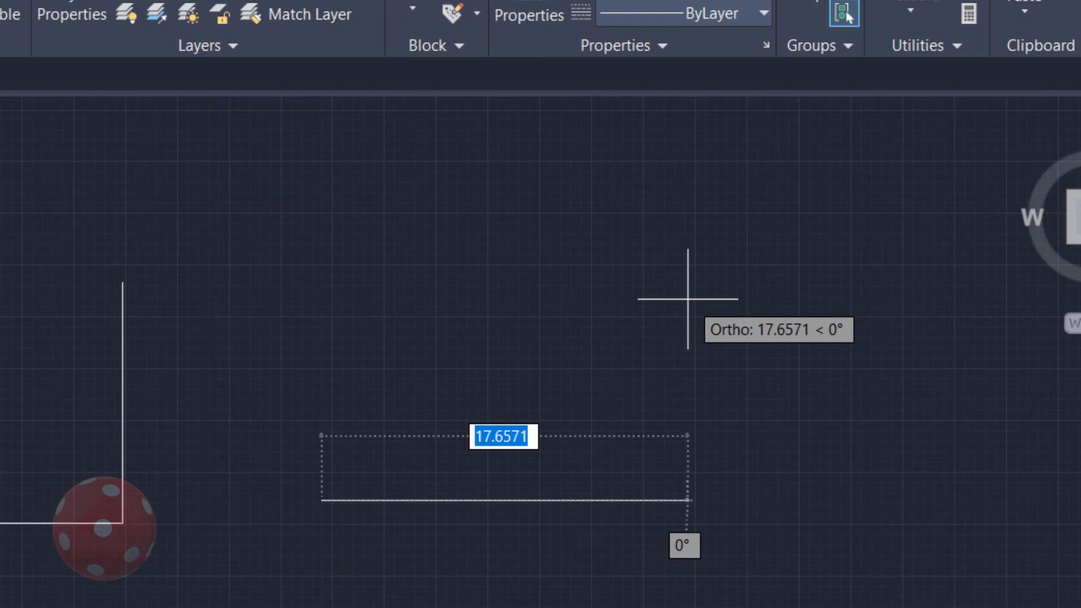
pyautogui.press('Tab')
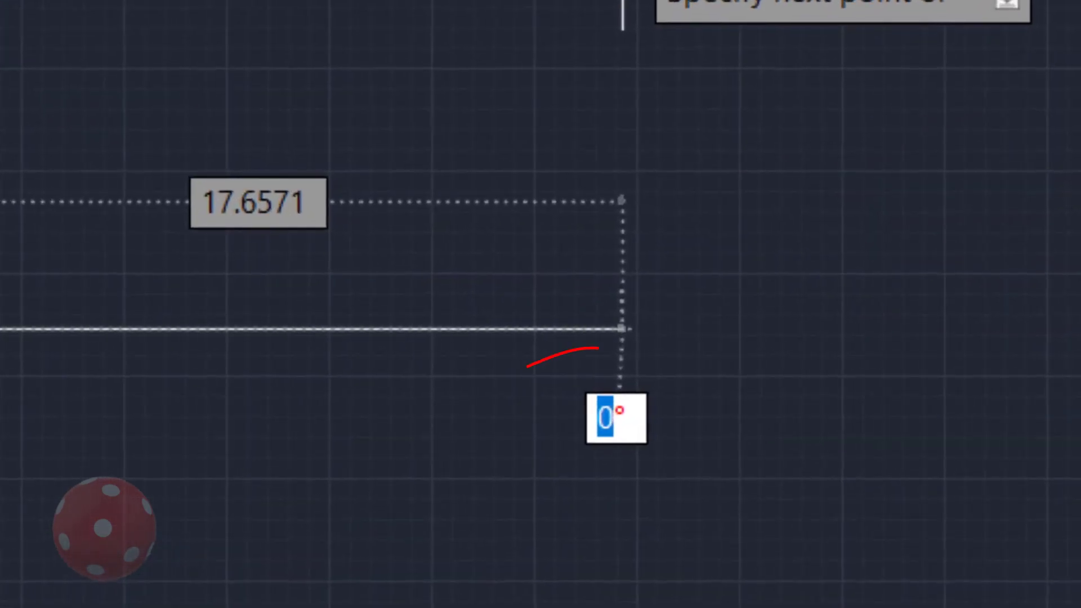
pyautogui.write('60')
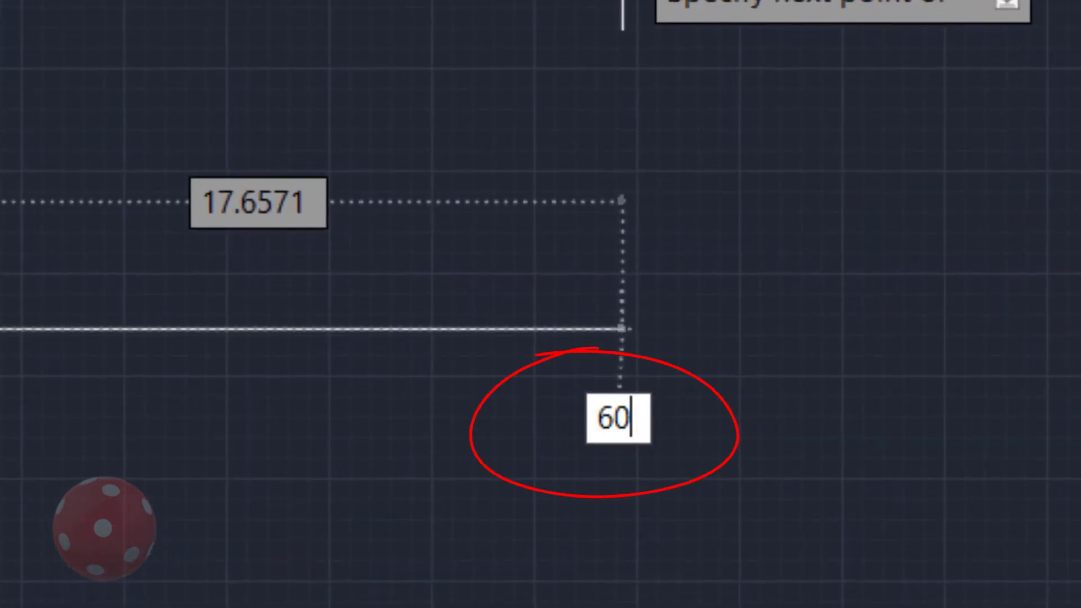
pyautogui.press('Return')
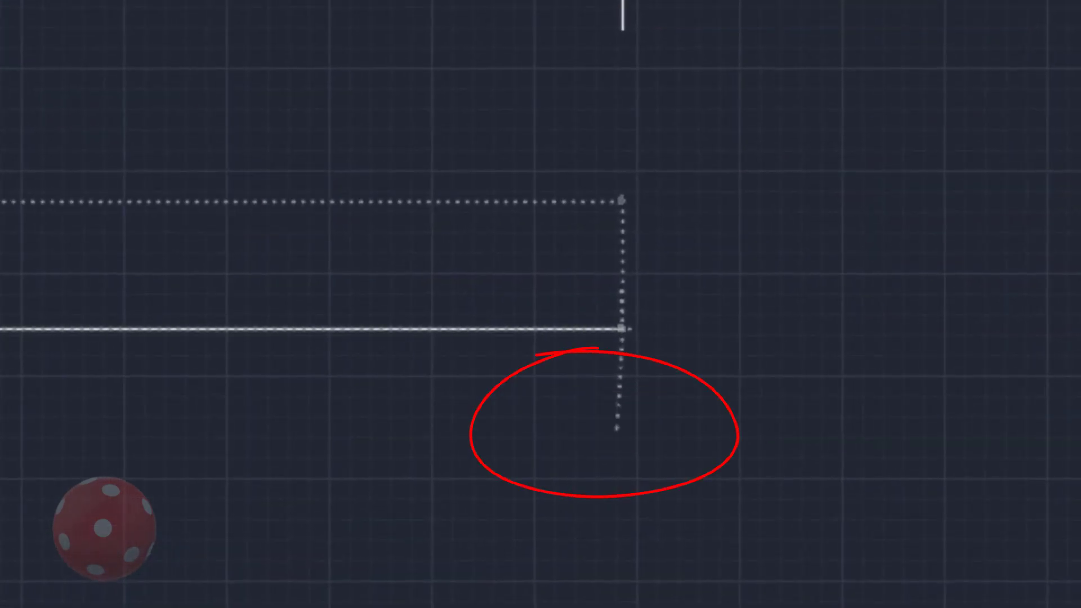
pyautogui.press('Escape')
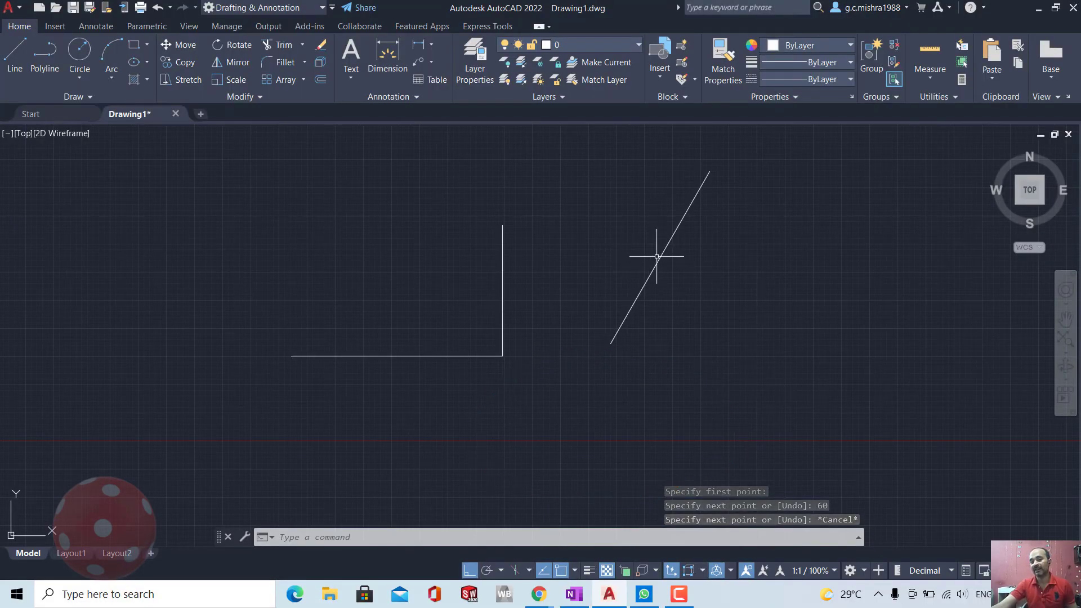
# Switch Ortho Mode off and back on repeatedly with no drawing command running
pyautogui.moveTo(664, 251)
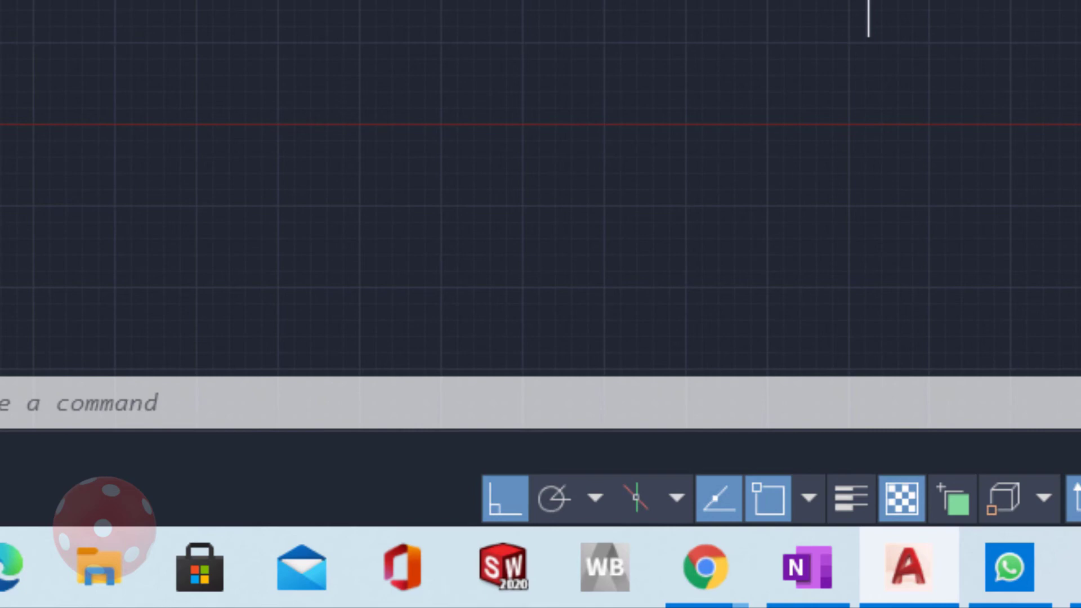
pyautogui.click(500, 514)
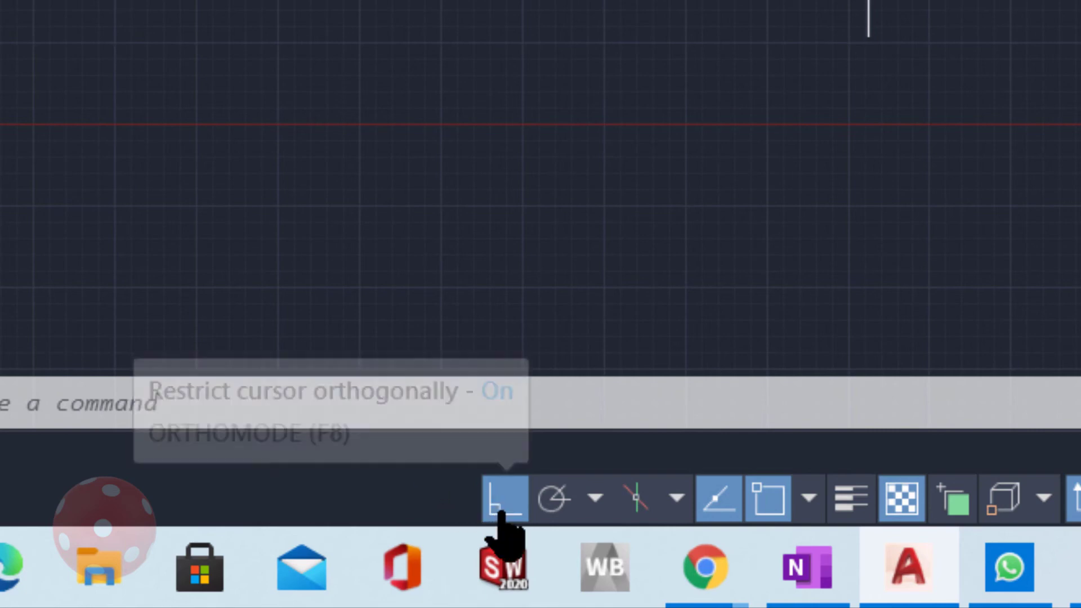
pyautogui.click(504, 507)
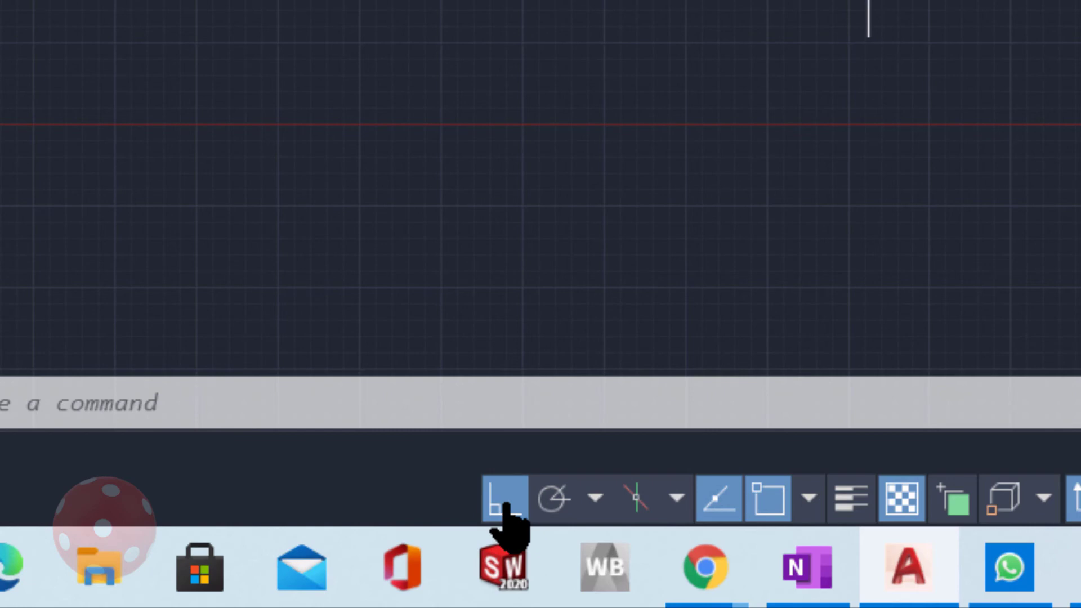
pyautogui.click(504, 504)
pyautogui.click(507, 504)
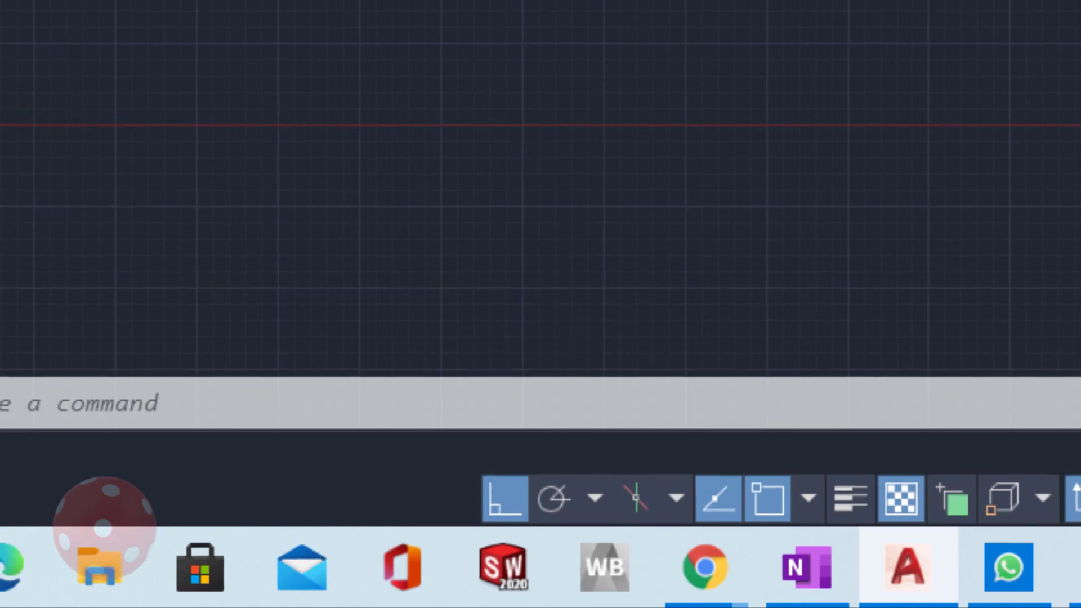
# Switch Ortho Mode off and back on while the Circle command is running, without drawing a circle
pyautogui.click(79, 56)
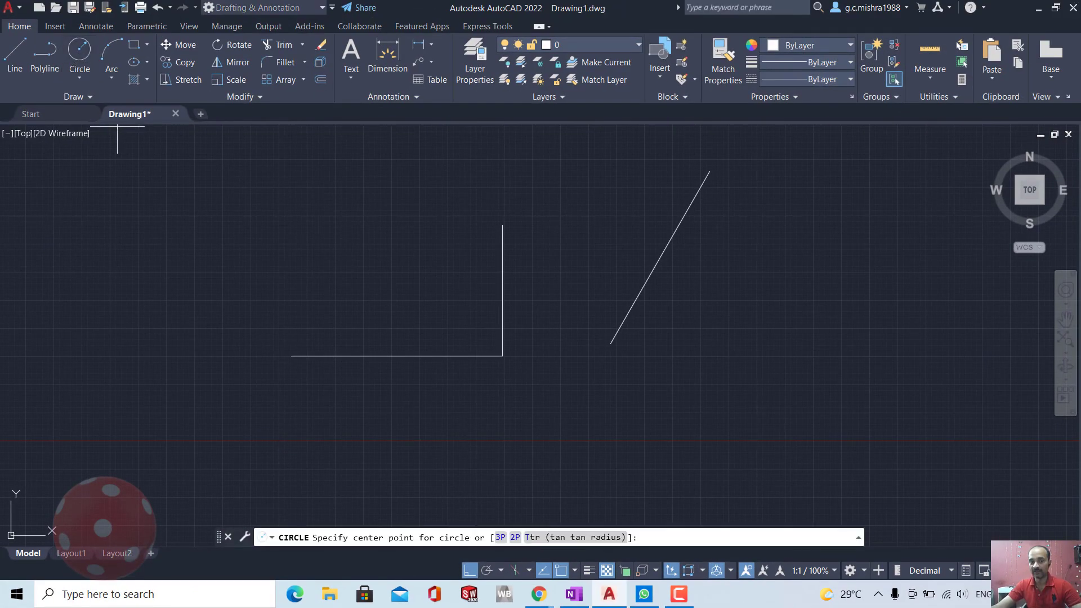
pyautogui.click(468, 571)
pyautogui.click(468, 570)
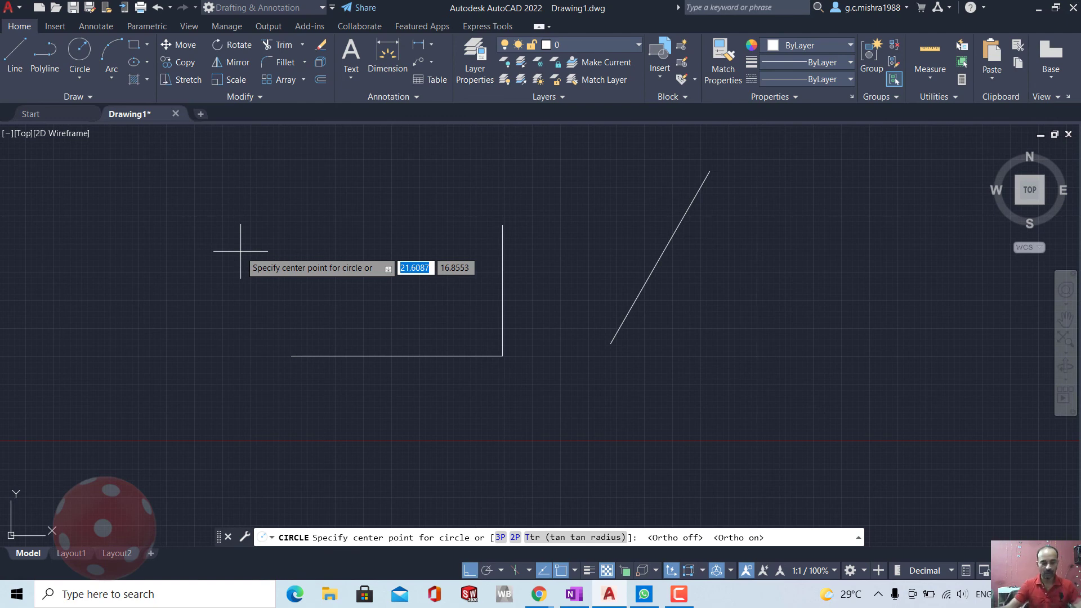
pyautogui.press('Escape')
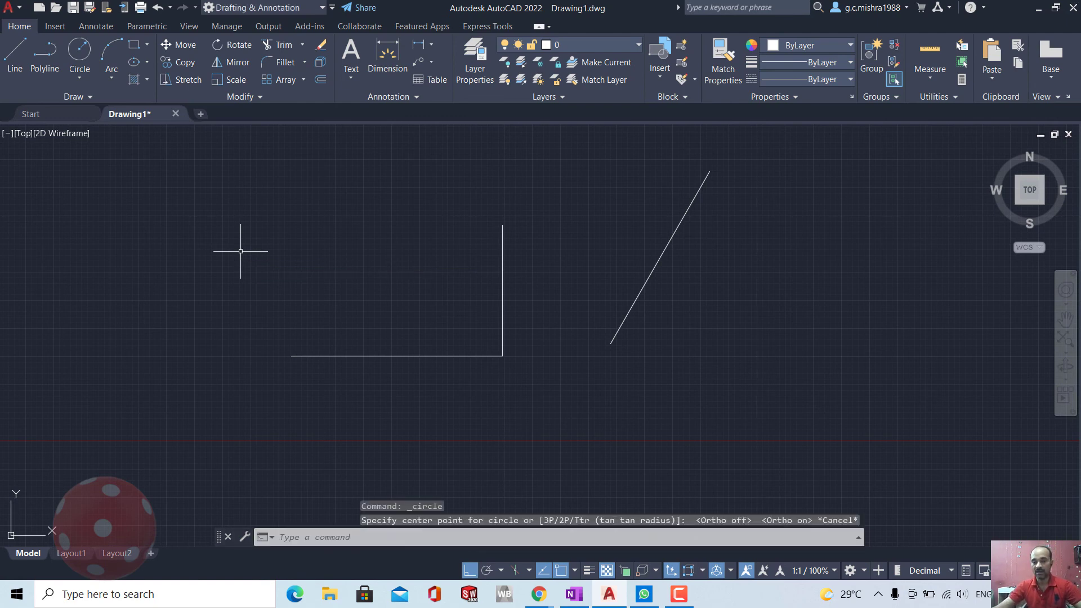
# In OneNote, handwrite an arrow and "Ortho mode" in pink beside the "7. Ortho-mode" heading and underline the word "Ortho"
pyautogui.click(574, 594)
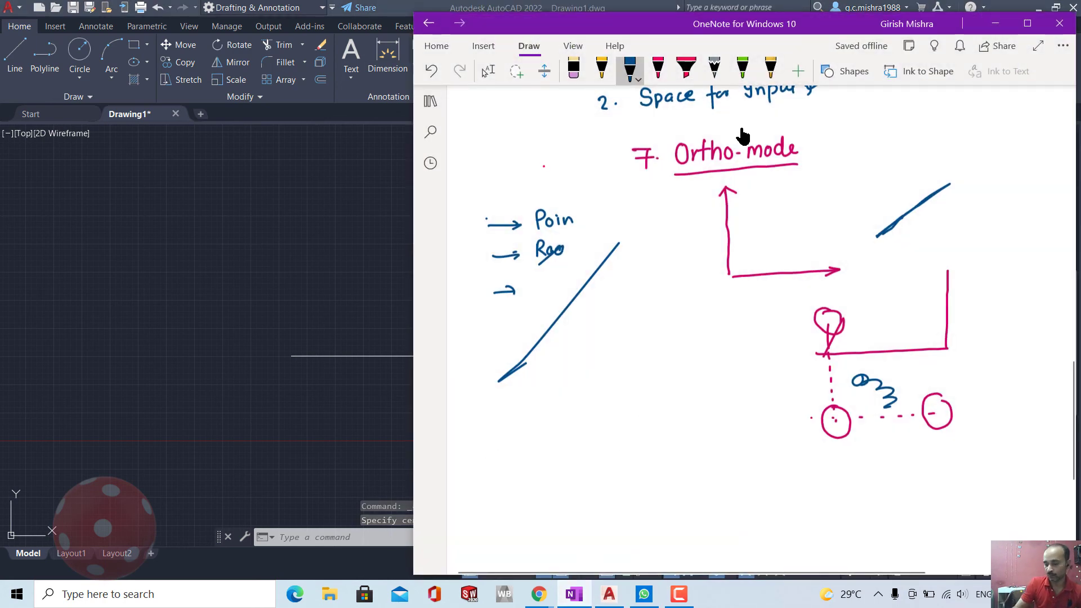
pyautogui.click(657, 70)
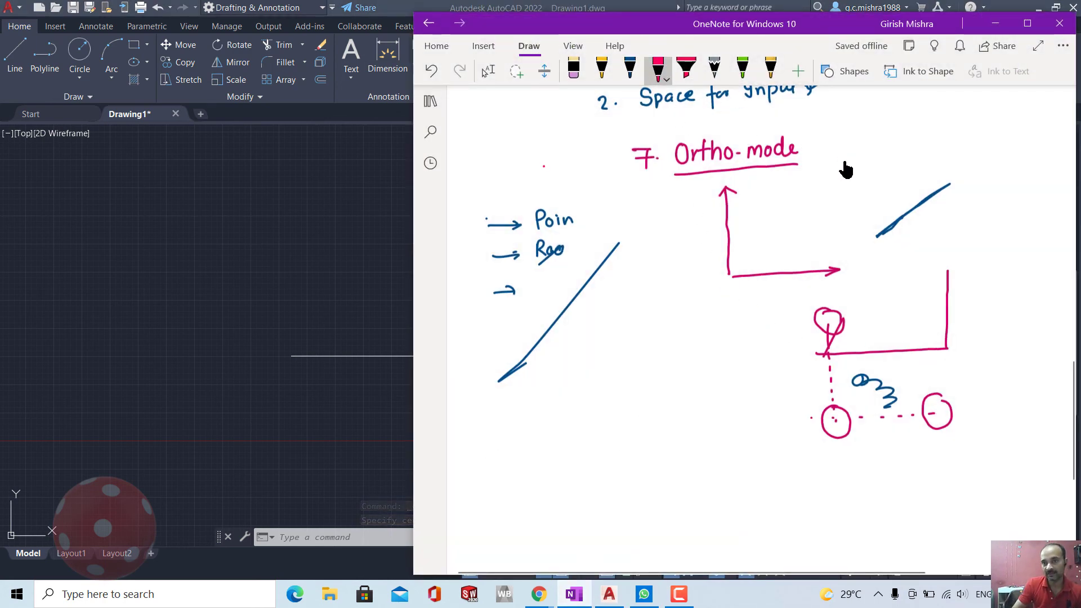
pyautogui.moveTo(811, 148); pyautogui.dragTo(899, 140)
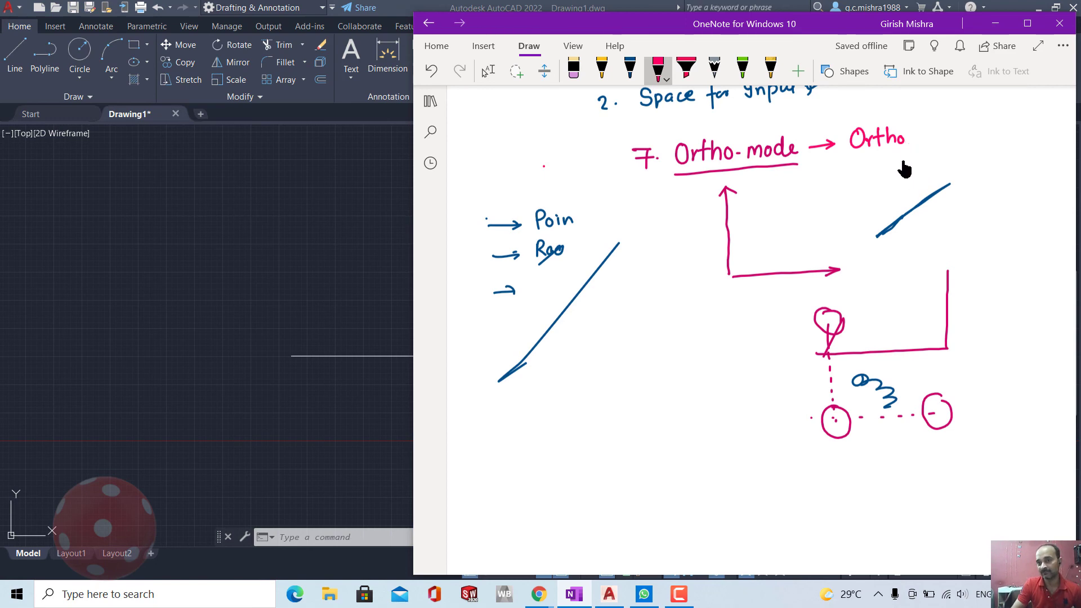
pyautogui.moveTo(908, 141); pyautogui.dragTo(950, 137)
pyautogui.moveTo(849, 158)
pyautogui.mouseDown()
pyautogui.moveTo(897, 152)
pyautogui.moveTo(853, 159)
pyautogui.mouseUp()
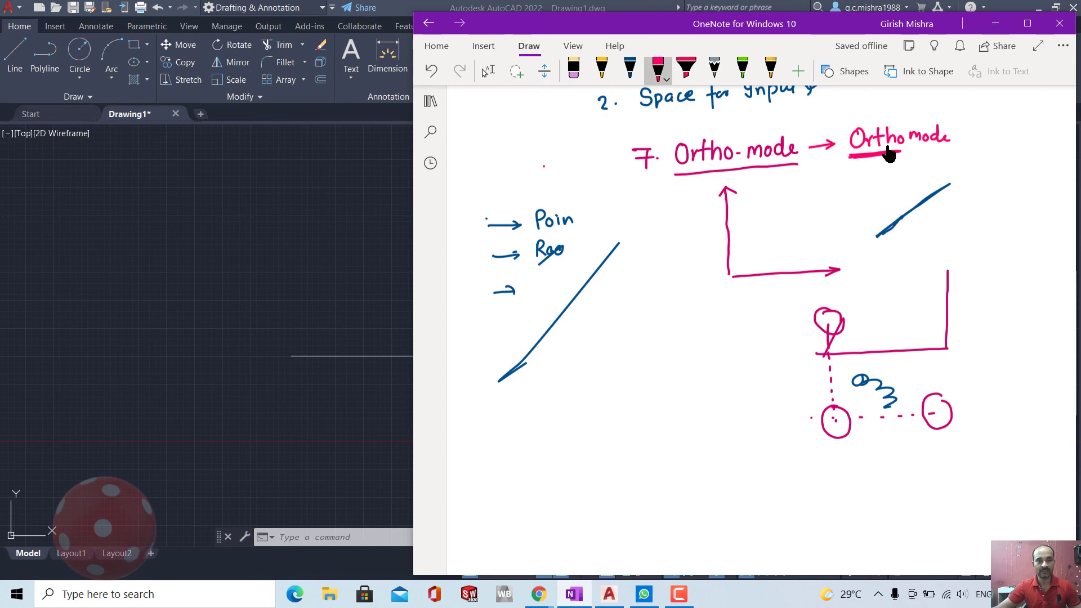
# Back in AutoCAD, customize the status bar to hide the Ortho Mode, Polar Tracking and Isometric Drafting controls
pyautogui.click(325, 446)
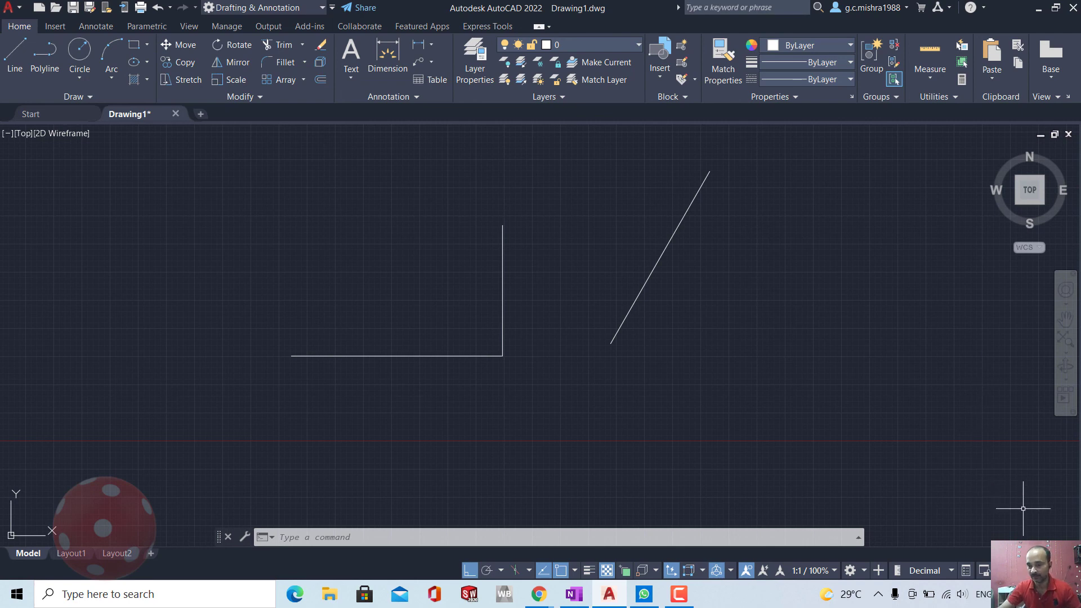
pyautogui.click(1073, 570)
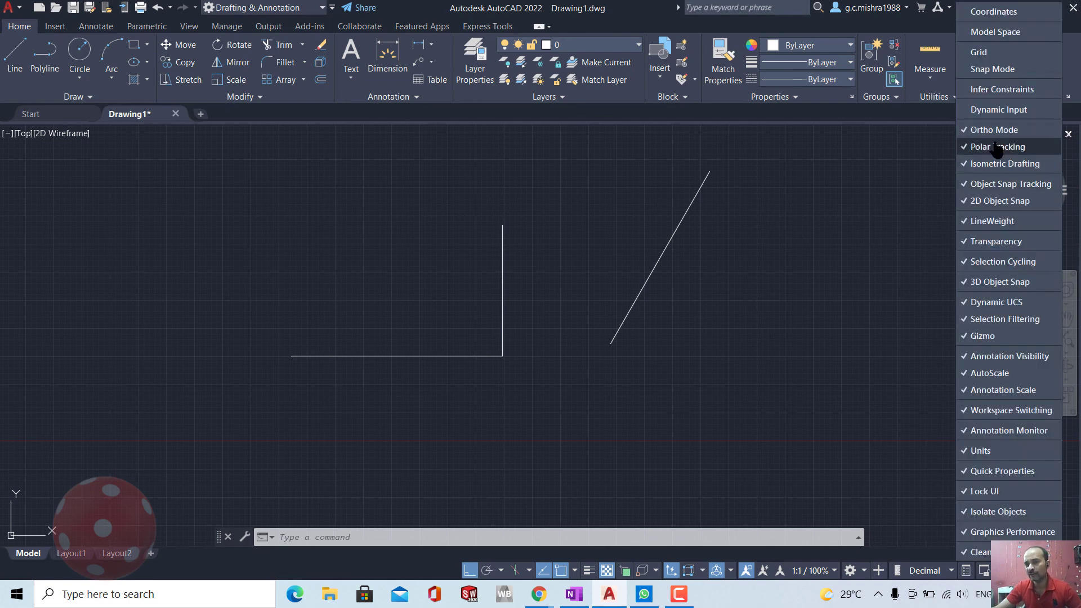
pyautogui.click(965, 132)
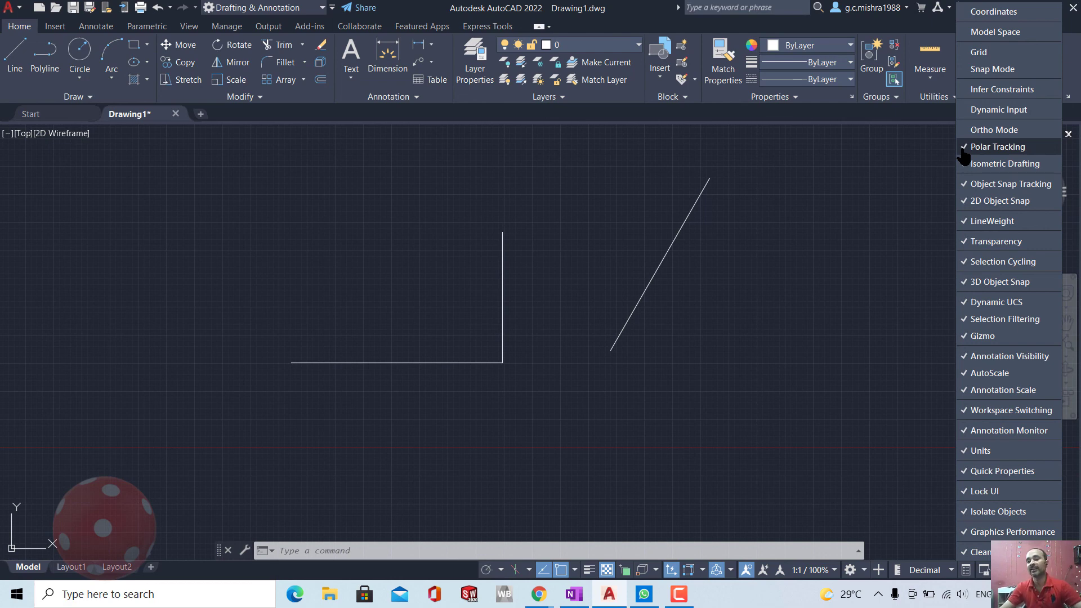
pyautogui.click(963, 150)
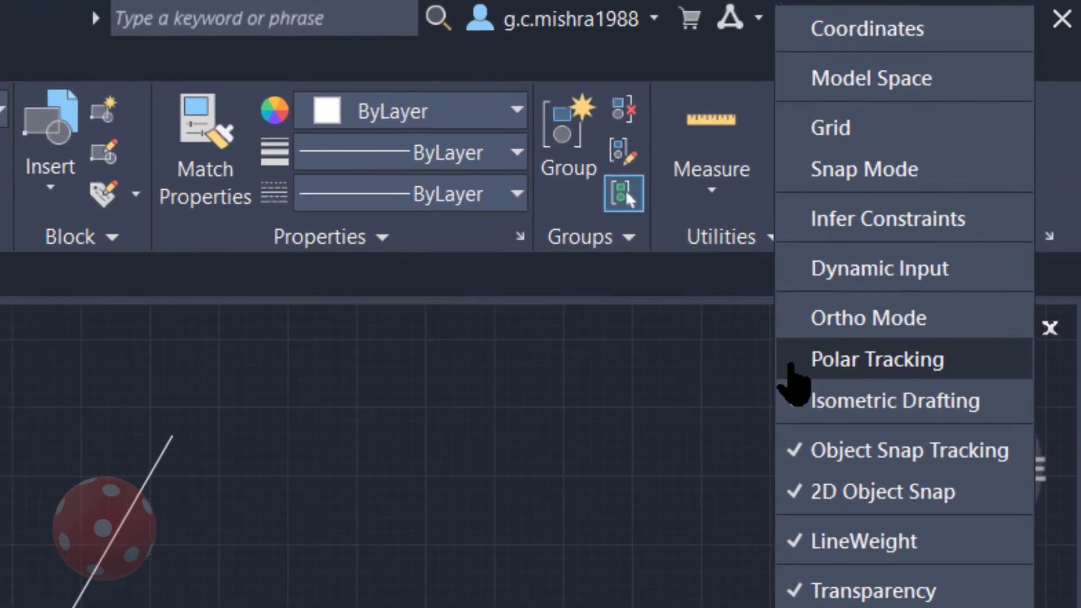
pyautogui.click(804, 402)
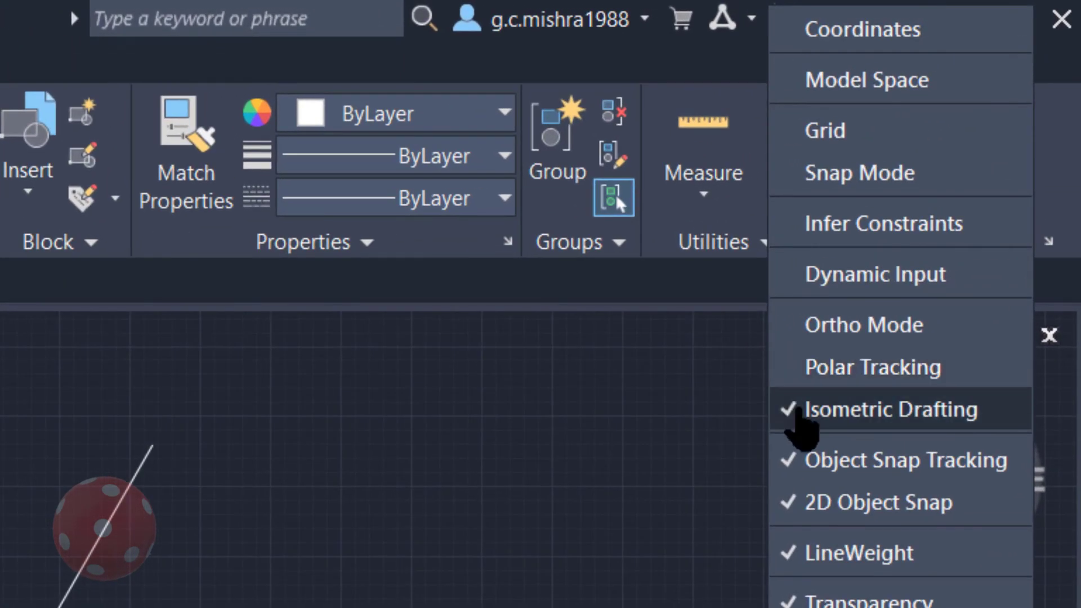